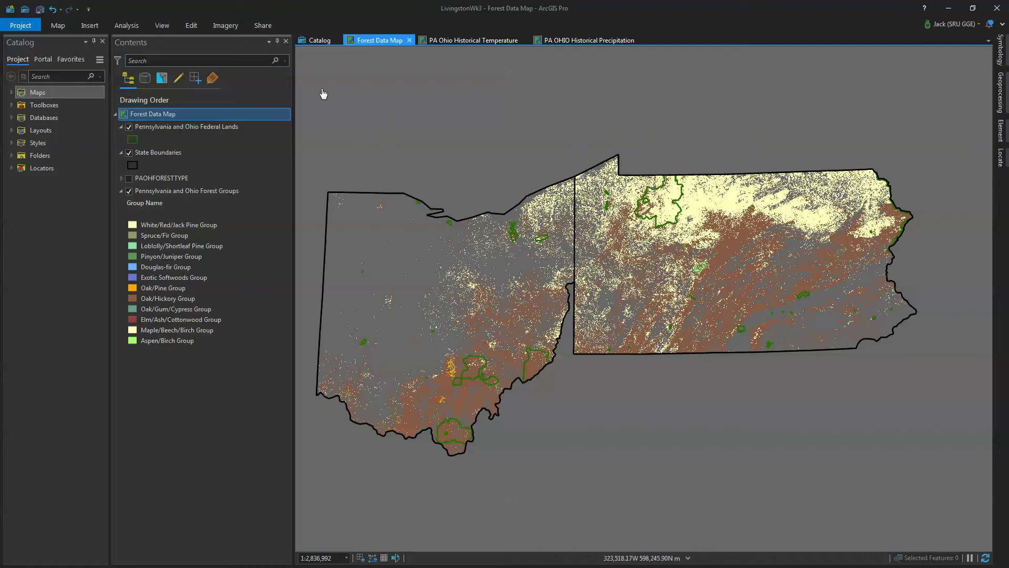
# Start a new layout with a custom page size
pyautogui.click(90, 26)
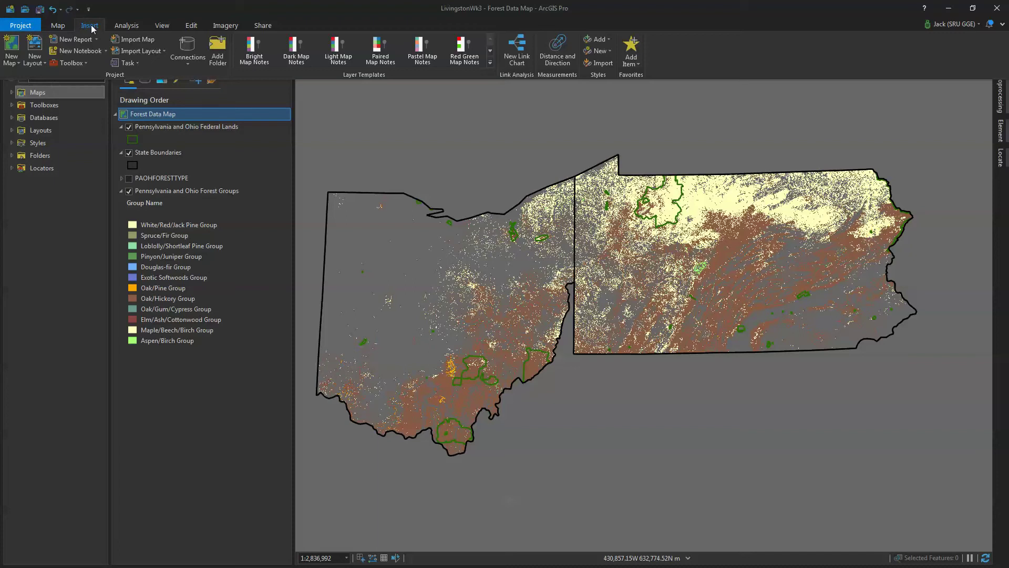
pyautogui.click(56, 28)
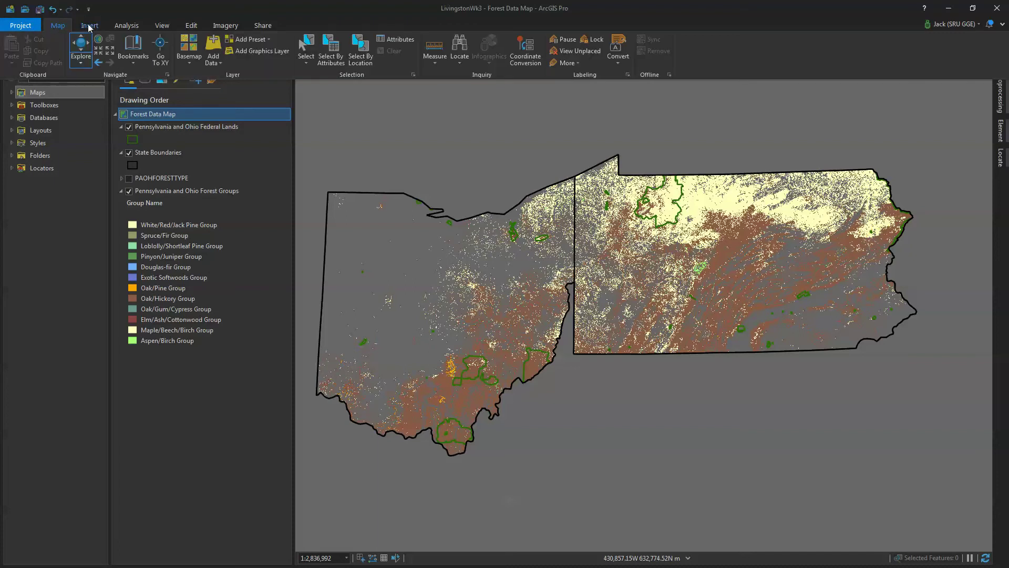
pyautogui.click(89, 28)
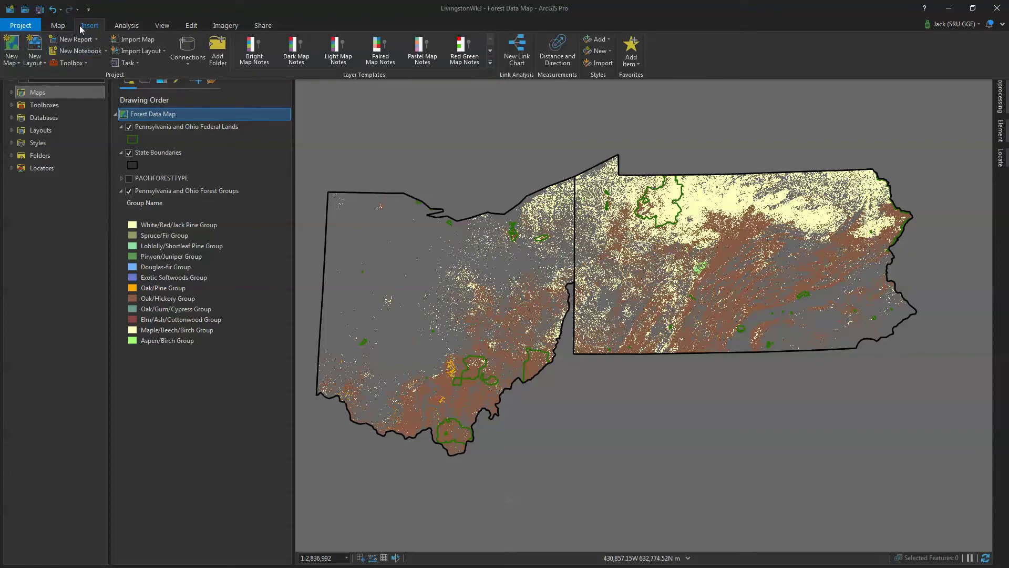
pyautogui.click(36, 46)
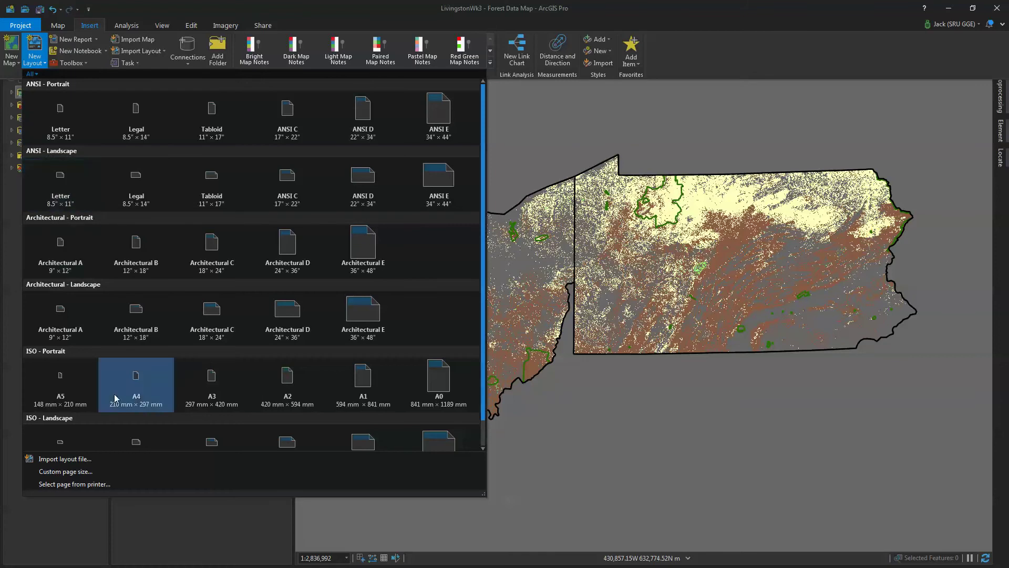
pyautogui.click(66, 471)
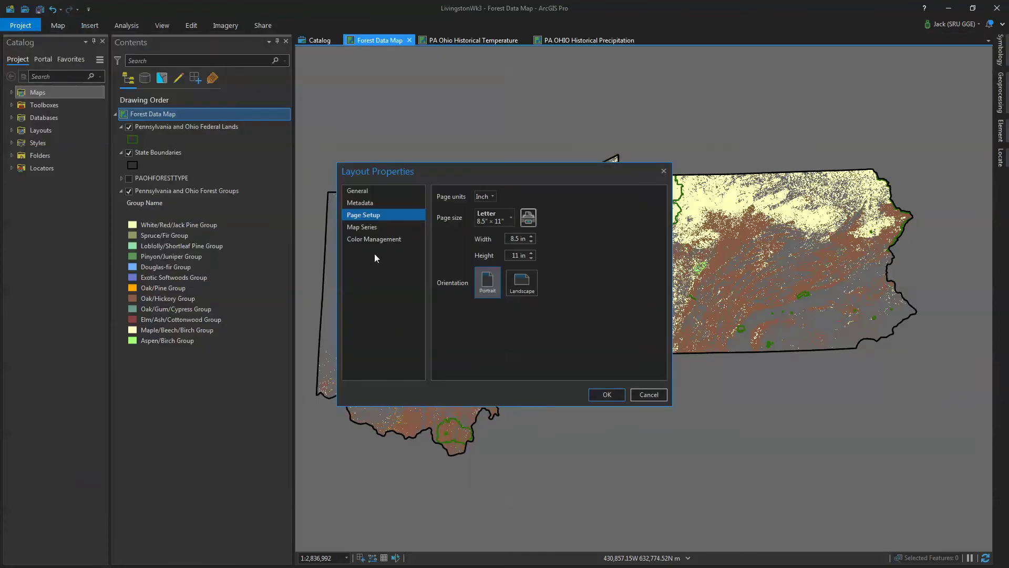
# Set the layout page to 20 in wide and 14 in high, and create the layout
pyautogui.click(521, 280)
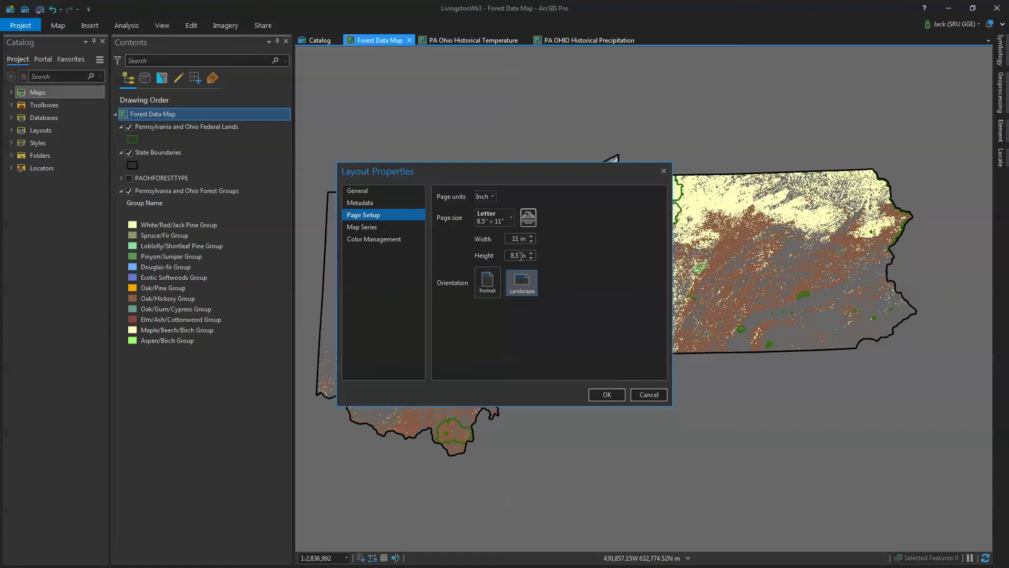
pyautogui.click(513, 239)
pyautogui.moveTo(513, 240); pyautogui.dragTo(522, 239)
pyautogui.write('20')
pyautogui.write('14')
pyautogui.click(513, 239)
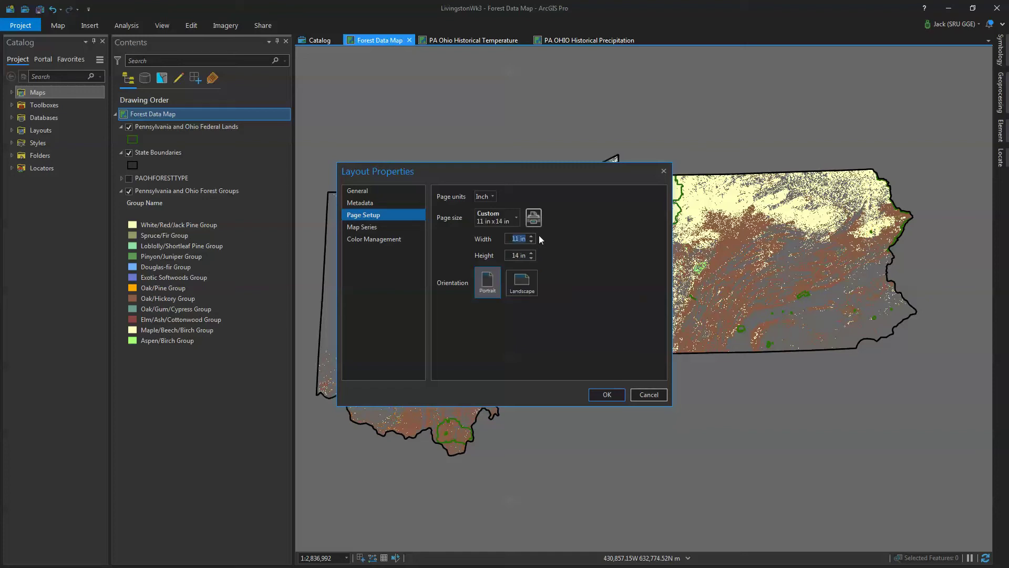
pyautogui.click(522, 287)
pyautogui.click(510, 238)
pyautogui.write('20')
pyautogui.click(529, 292)
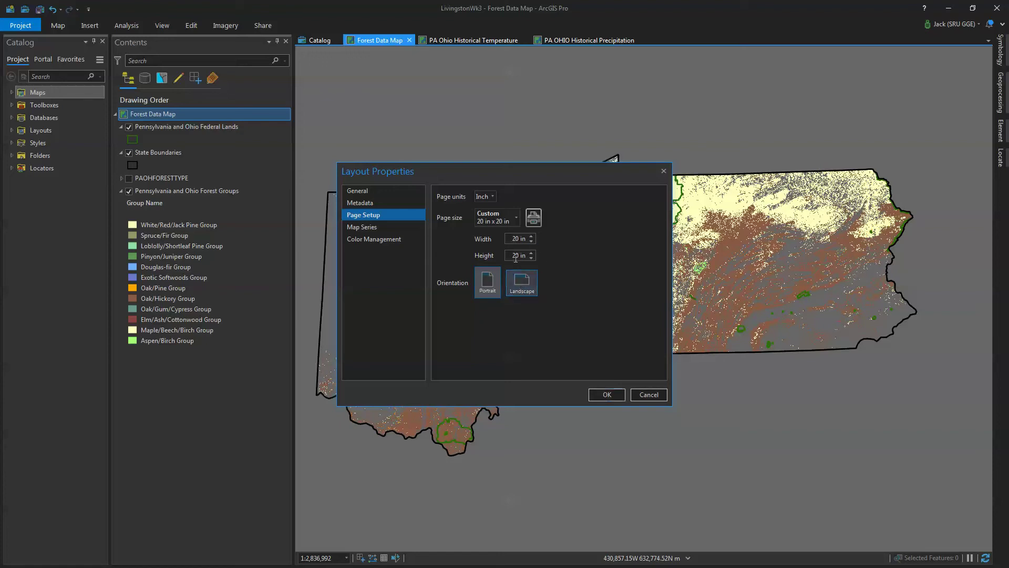
pyautogui.moveTo(510, 255); pyautogui.dragTo(525, 256)
pyautogui.write('14')
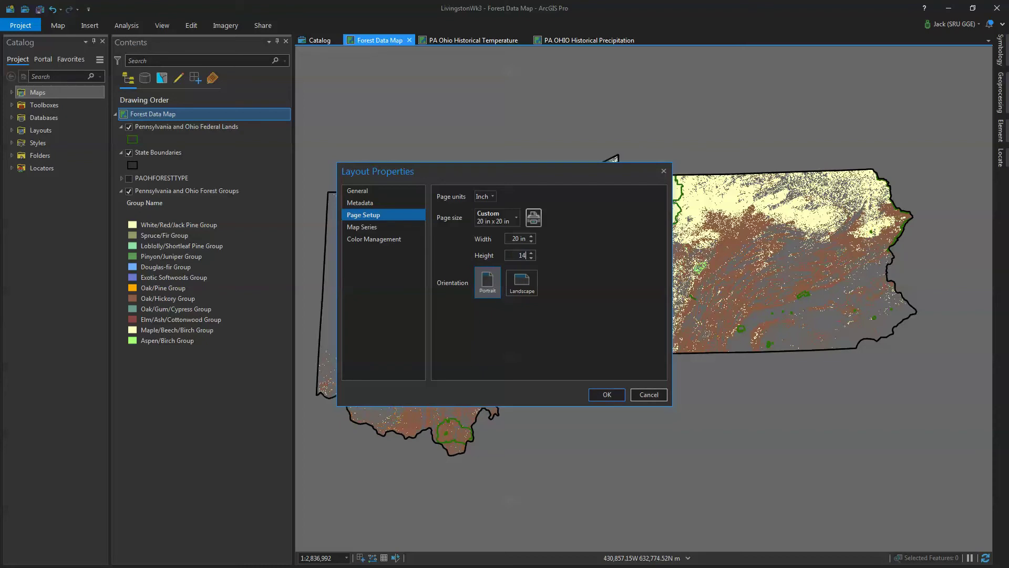
pyautogui.click(605, 393)
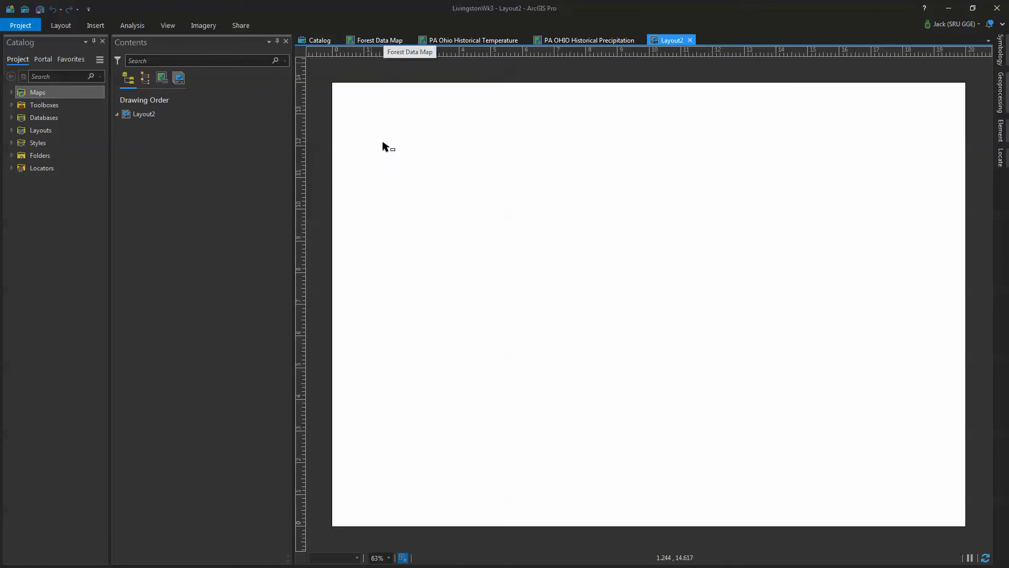
# Insert a map frame of the Forest Data Map at its 1:2,836,992 extent, nearly filling the layout page with a narrow margin
pyautogui.click(146, 116)
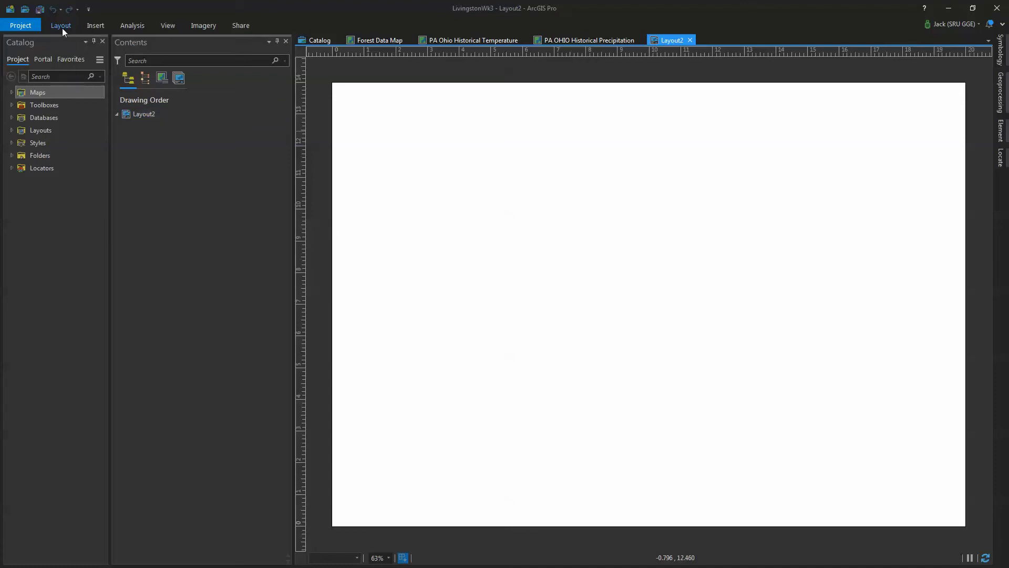
pyautogui.click(96, 25)
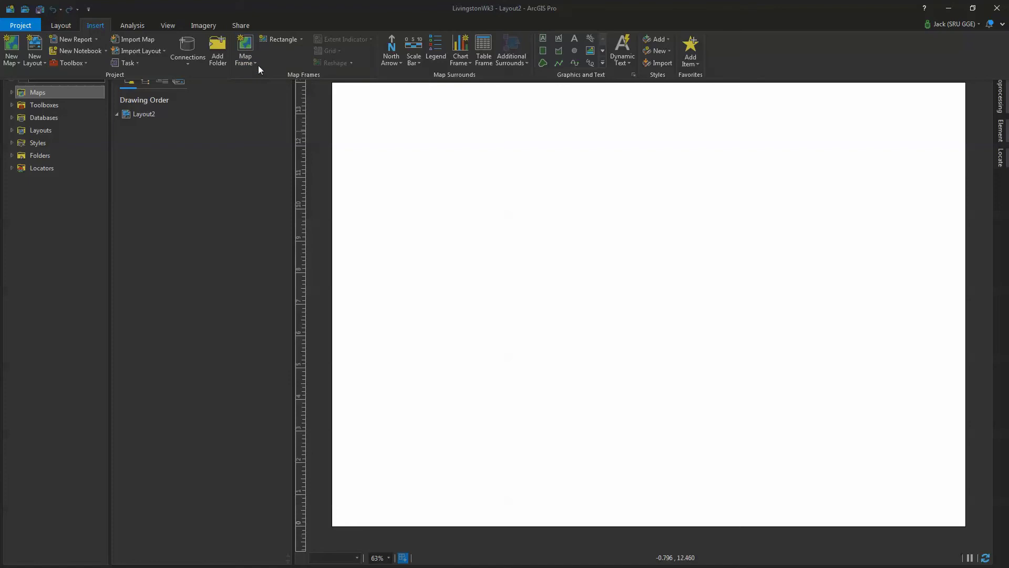
pyautogui.click(254, 62)
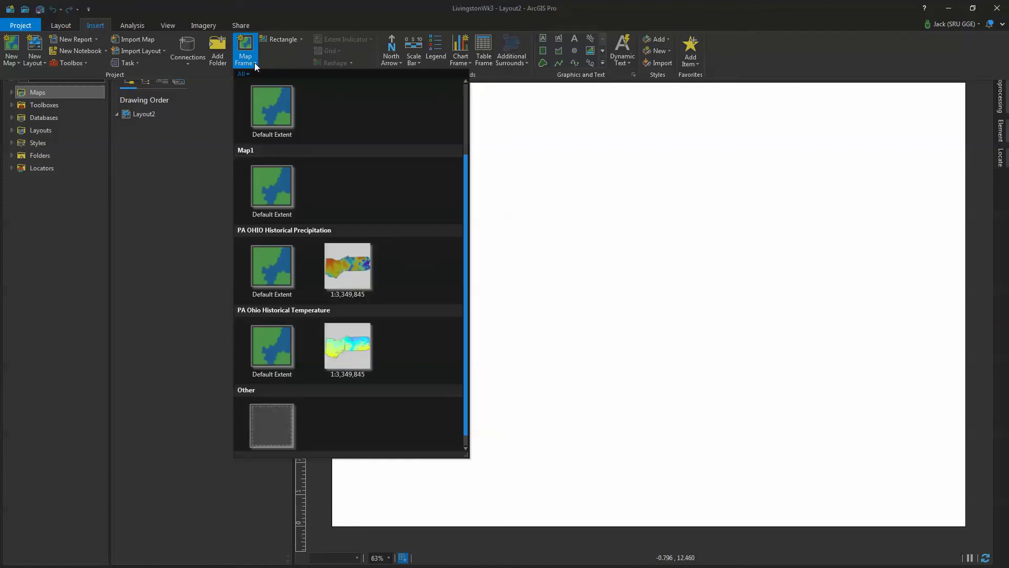
pyautogui.moveTo(465, 194); pyautogui.dragTo(465, 125)
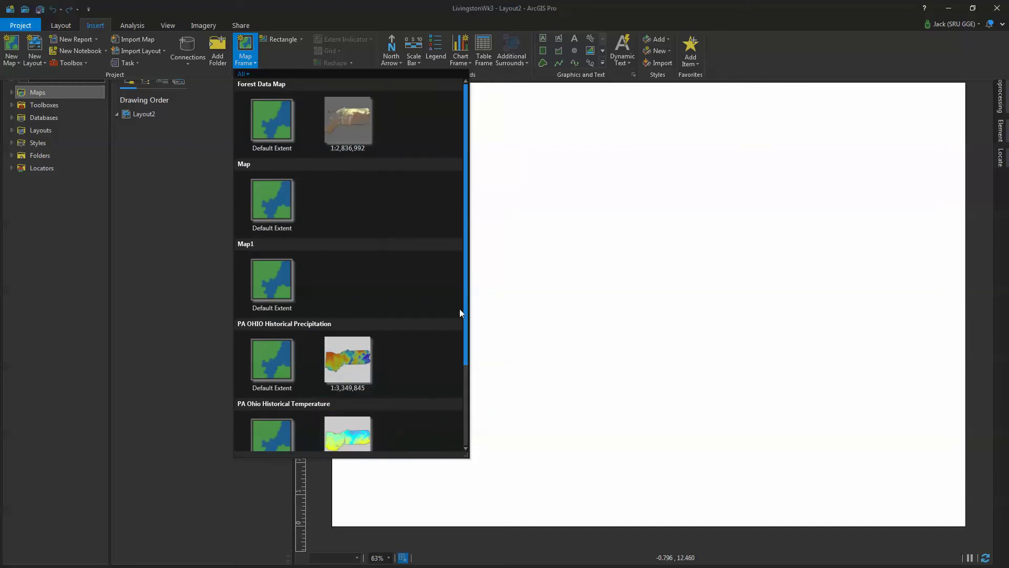
pyautogui.click(340, 115)
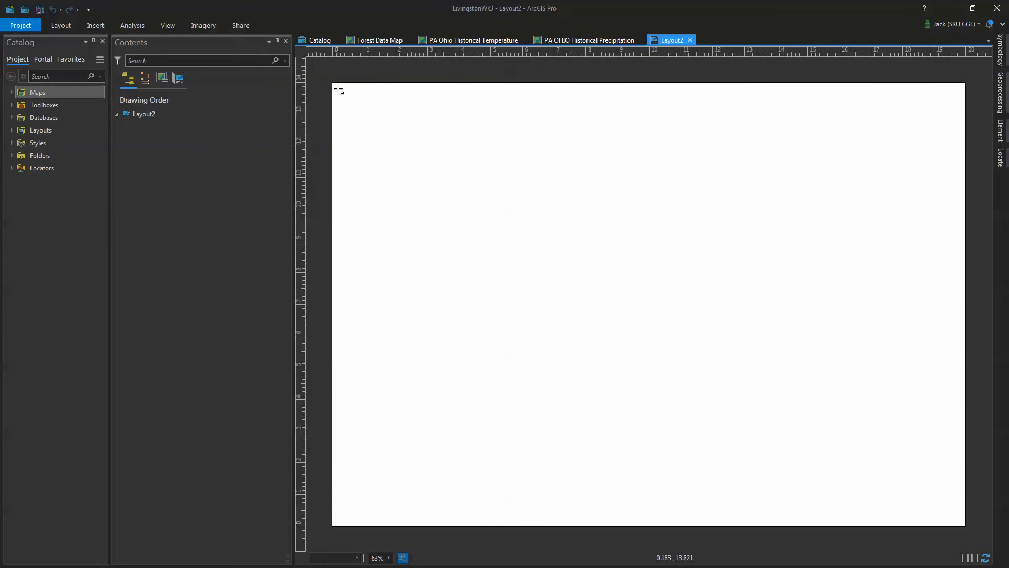
pyautogui.moveTo(339, 89)
pyautogui.mouseDown()
pyautogui.moveTo(426, 426)
pyautogui.moveTo(540, 477)
pyautogui.moveTo(751, 509)
pyautogui.moveTo(962, 521)
pyautogui.mouseUp()
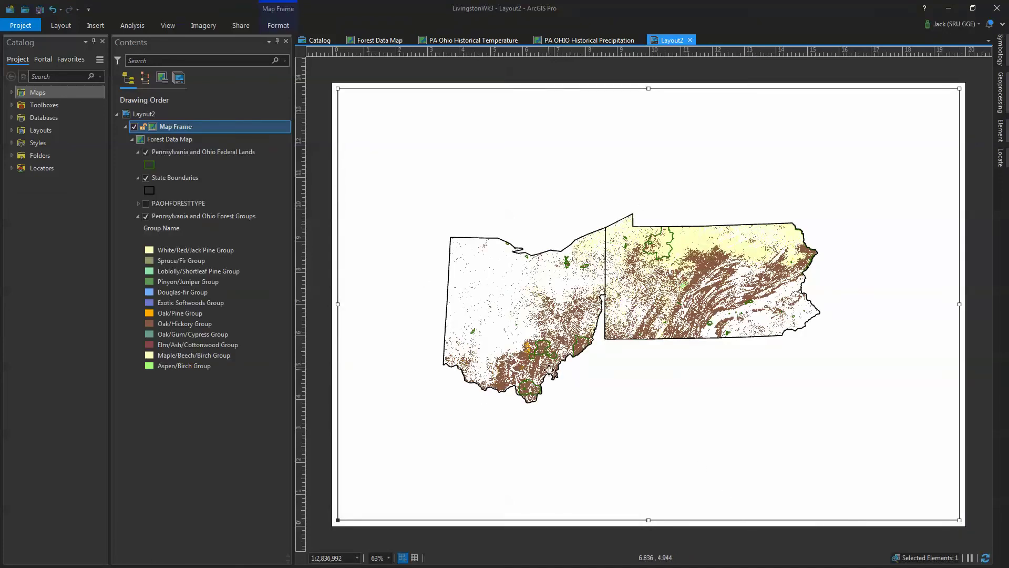
# Set the forest map frame's scale to 1:1,800,000
pyautogui.click(343, 557)
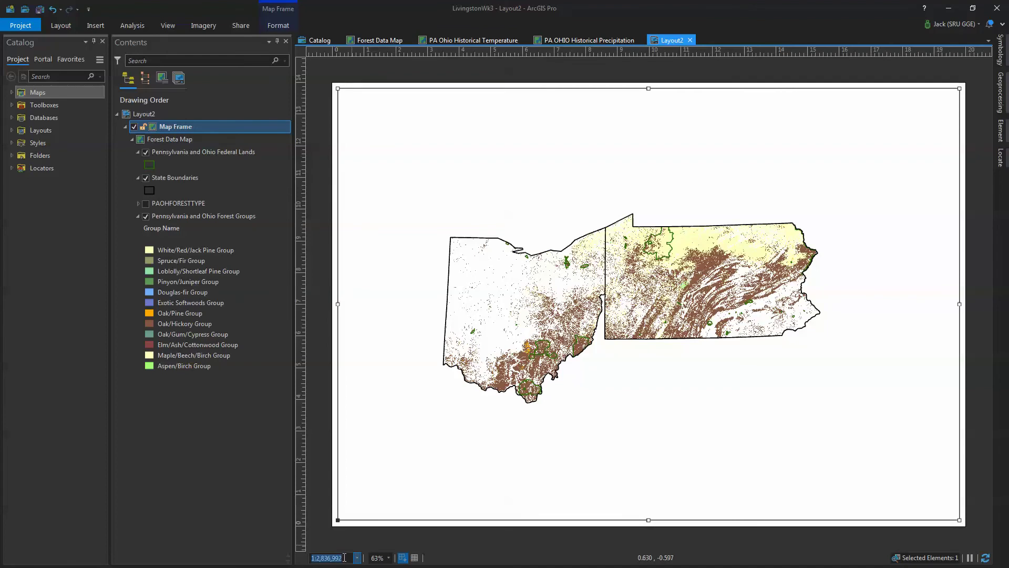
pyautogui.write('1,800,000')
pyautogui.press('Return')
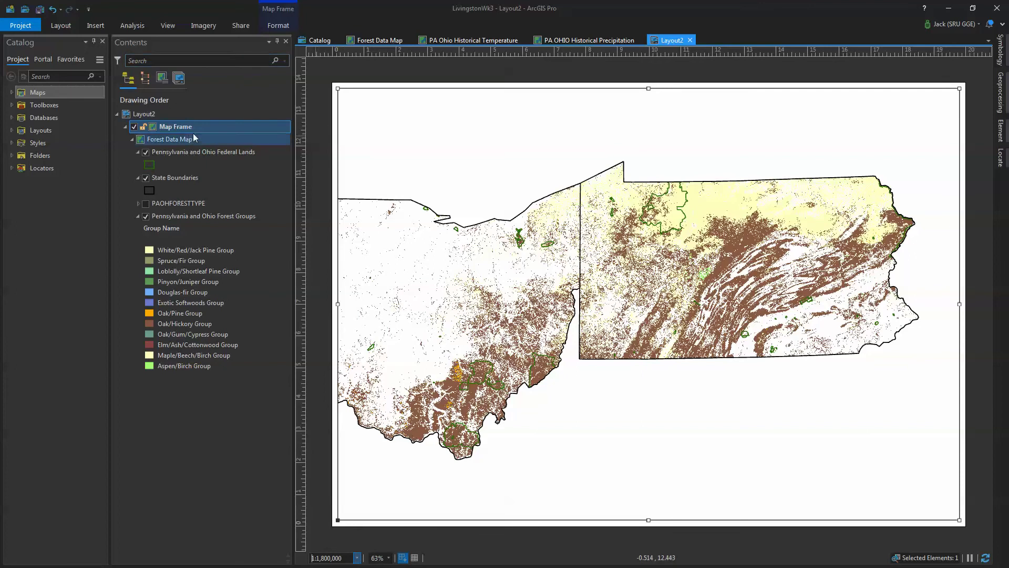
# Activate the forest map frame, reposition the map at 1:1,800,000 so both Ohio and Pennsylvania fit inside, and close the activation
pyautogui.click(373, 40)
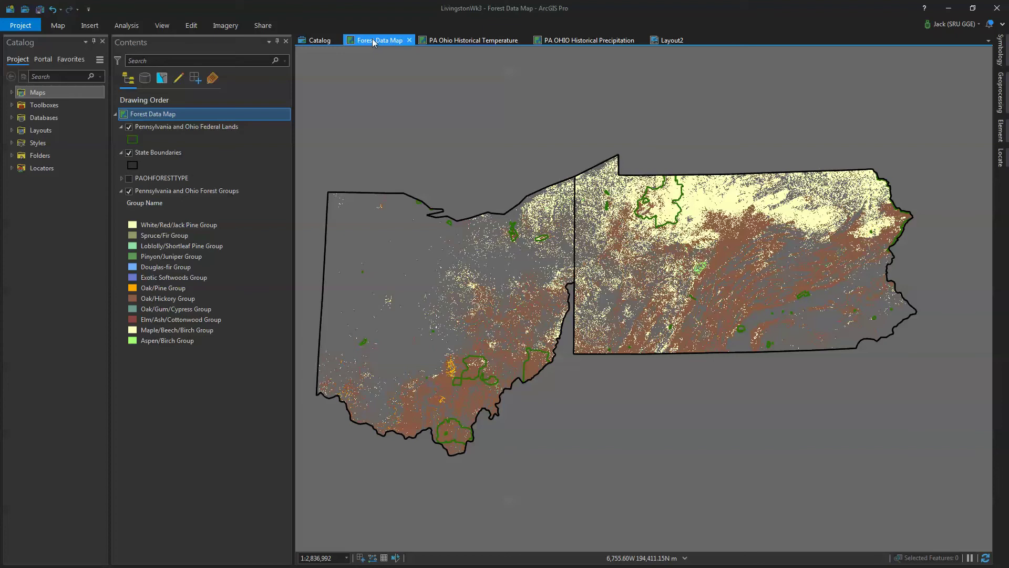
pyautogui.click(668, 41)
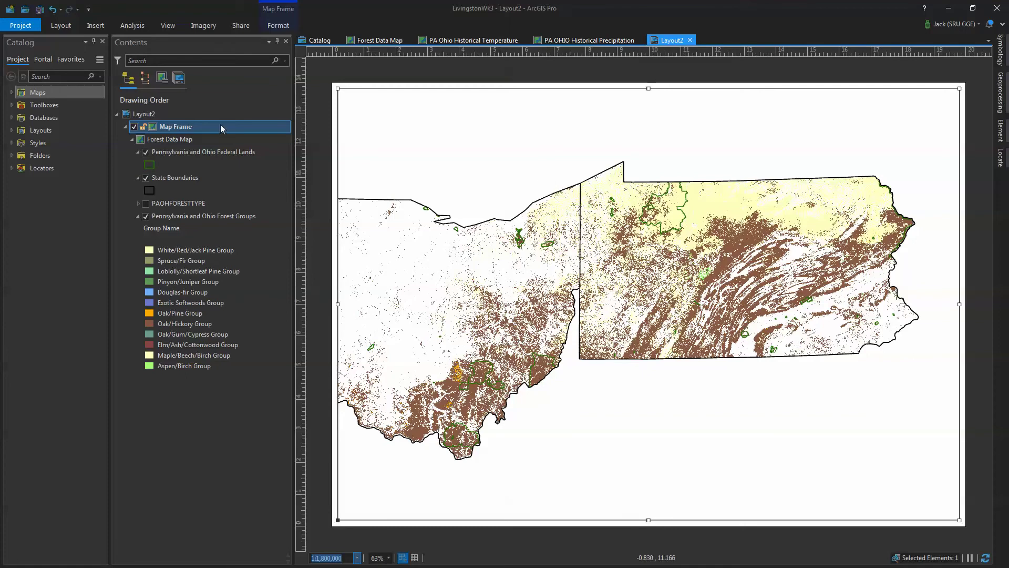
pyautogui.click(61, 26)
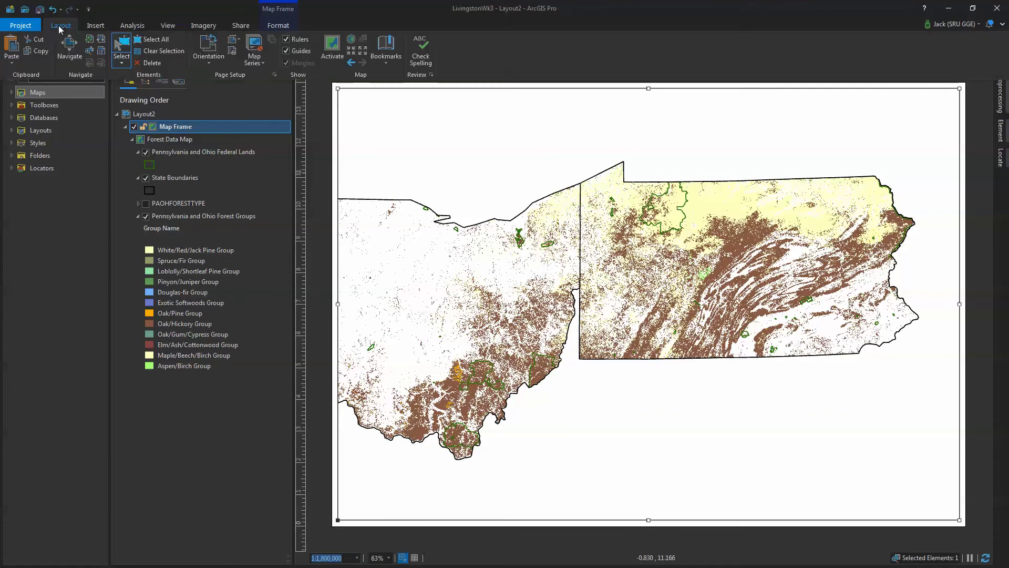
pyautogui.click(67, 45)
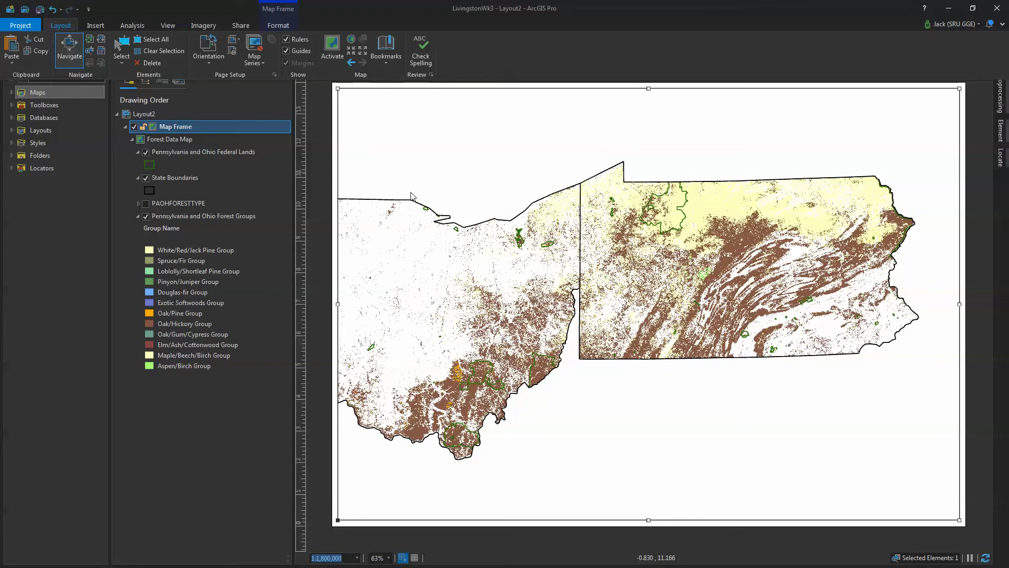
pyautogui.click(328, 52)
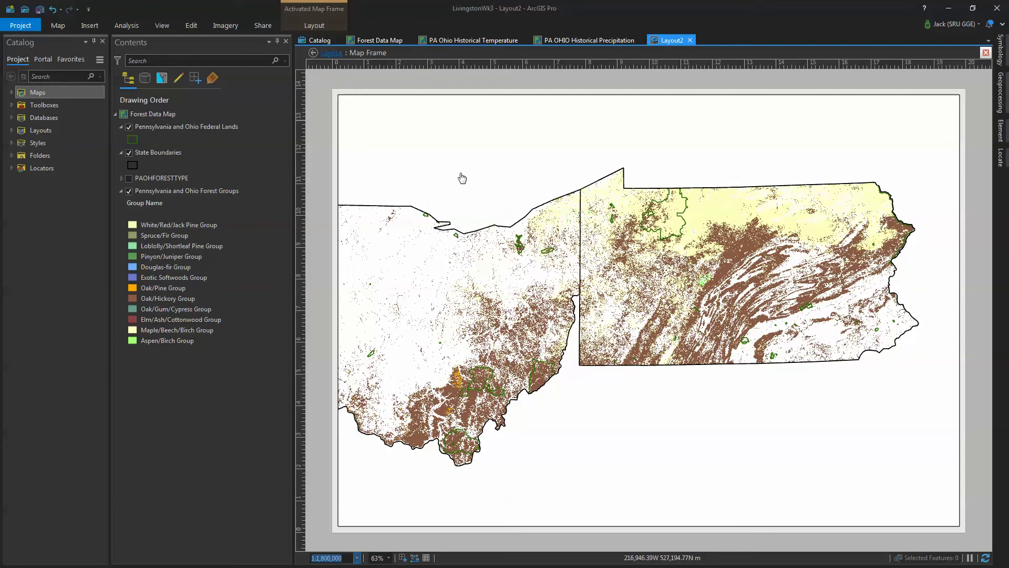
pyautogui.scroll(1, 463, 176)
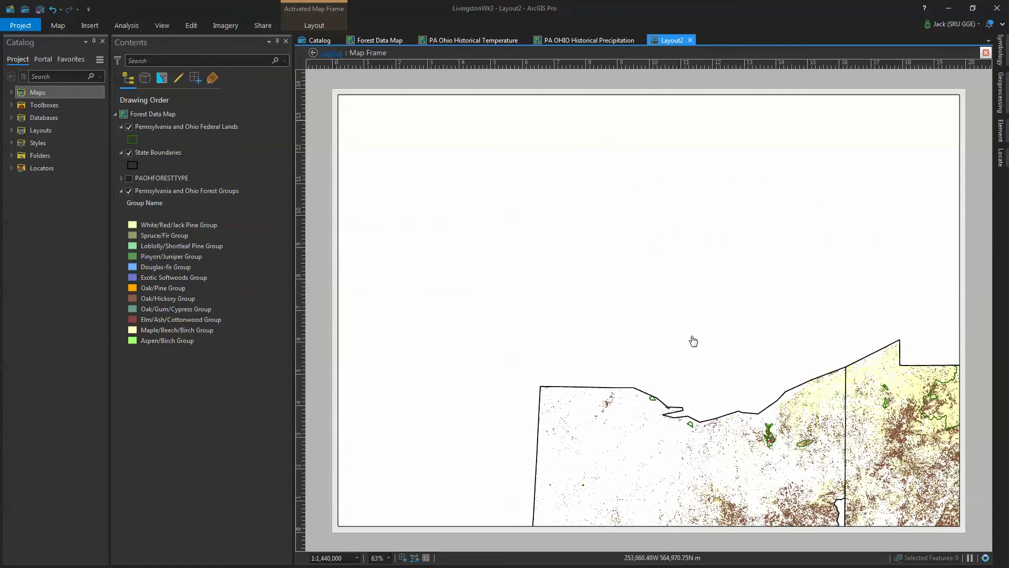
pyautogui.moveTo(685, 326); pyautogui.dragTo(497, 124)
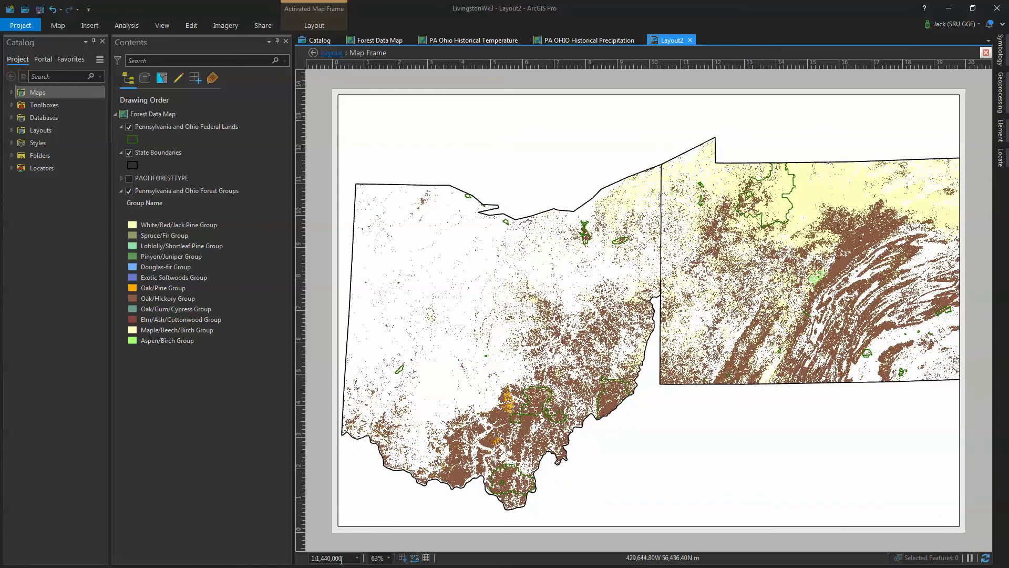
pyautogui.scroll(-1, 480, 415)
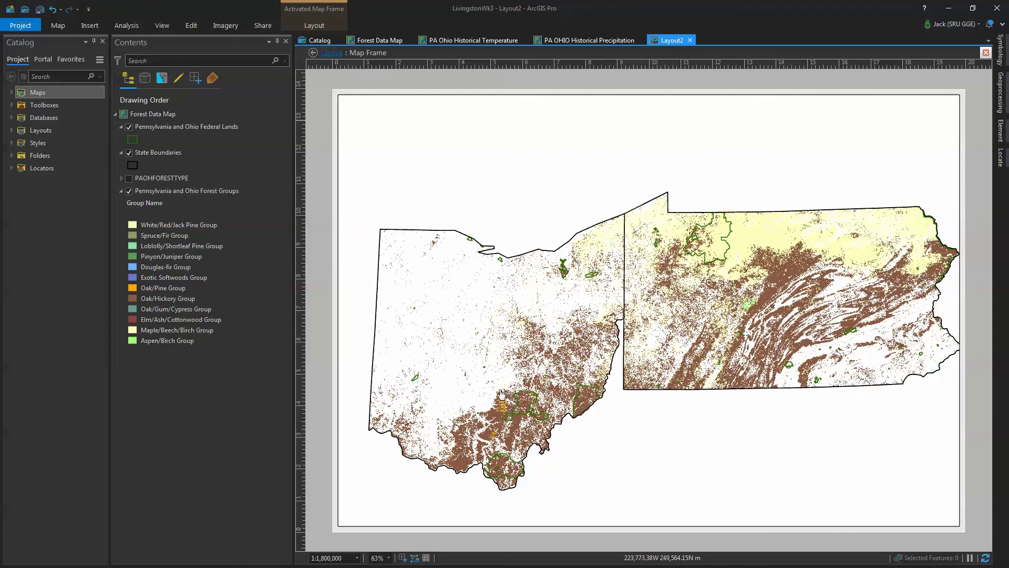
pyautogui.moveTo(497, 390); pyautogui.dragTo(478, 349)
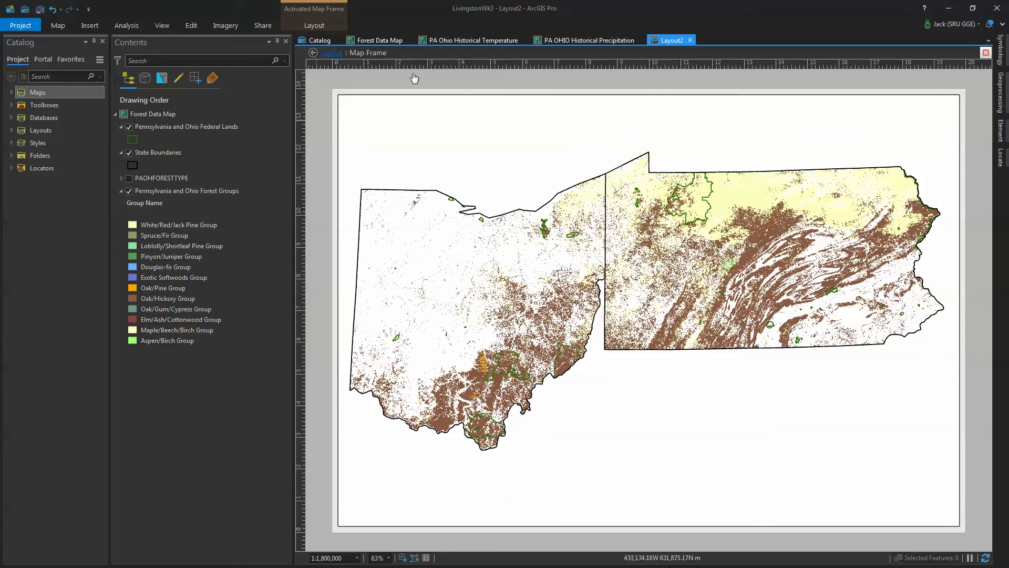
pyautogui.click(986, 52)
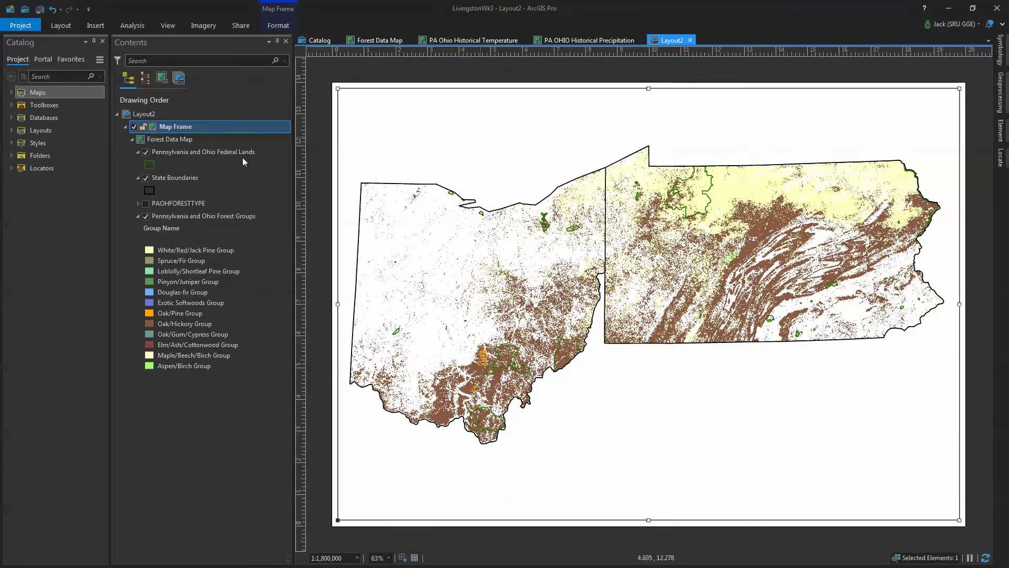
# Reactivate the forest map frame, shift the map slightly up and to the left, and return to the layout
pyautogui.rightClick(238, 127)
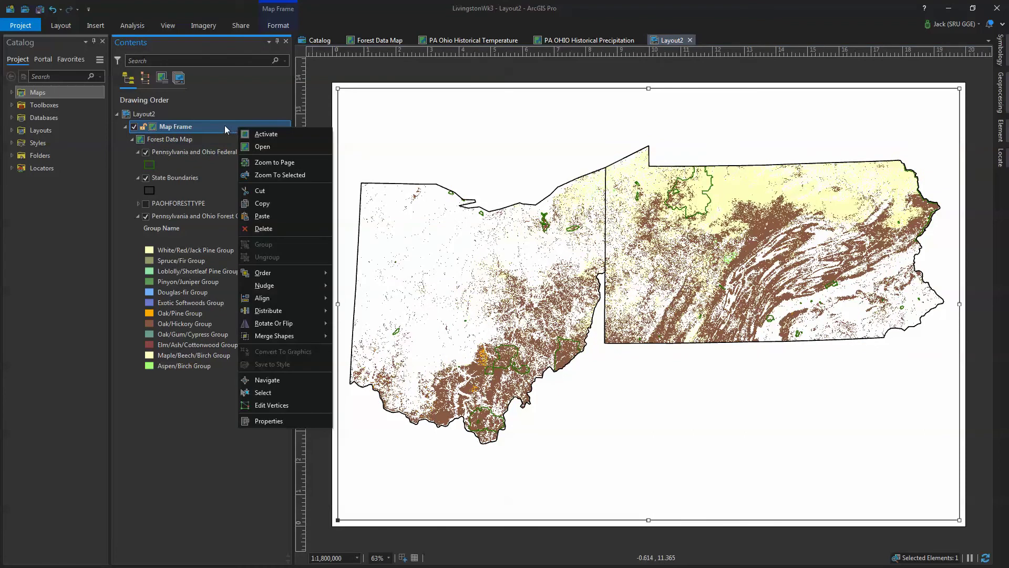
pyautogui.click(267, 135)
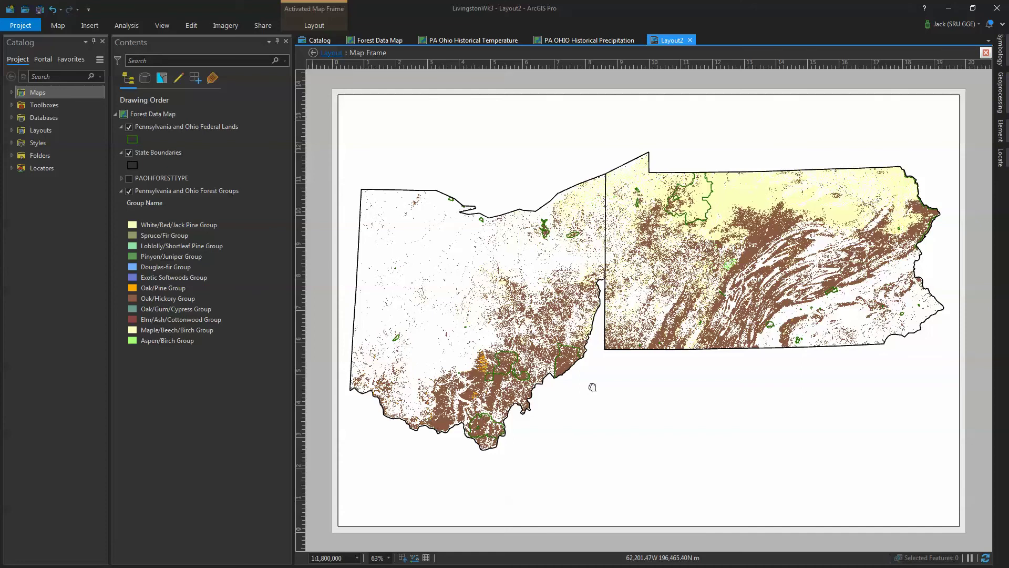
pyautogui.moveTo(592, 388); pyautogui.dragTo(589, 381)
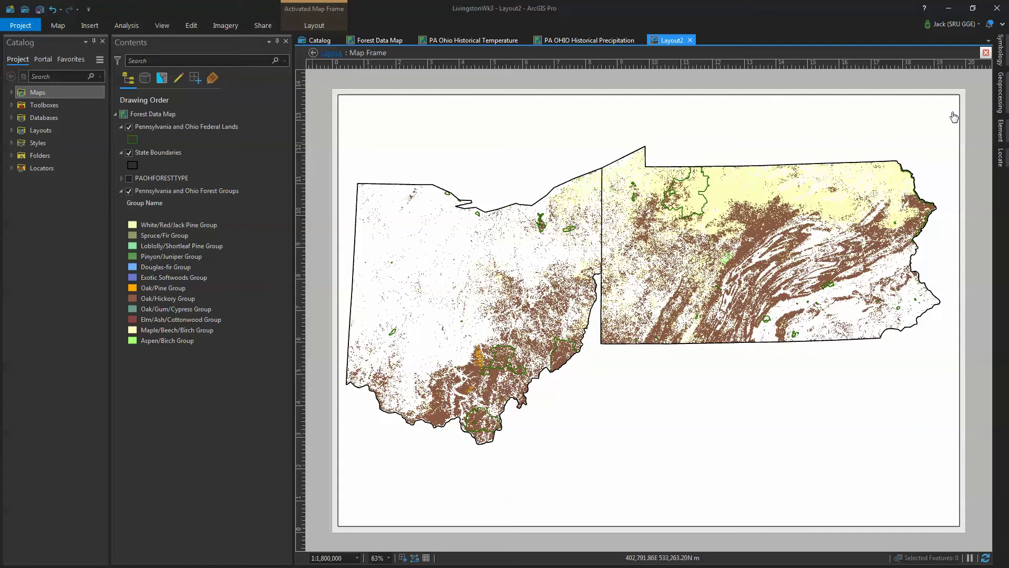
pyautogui.click(985, 53)
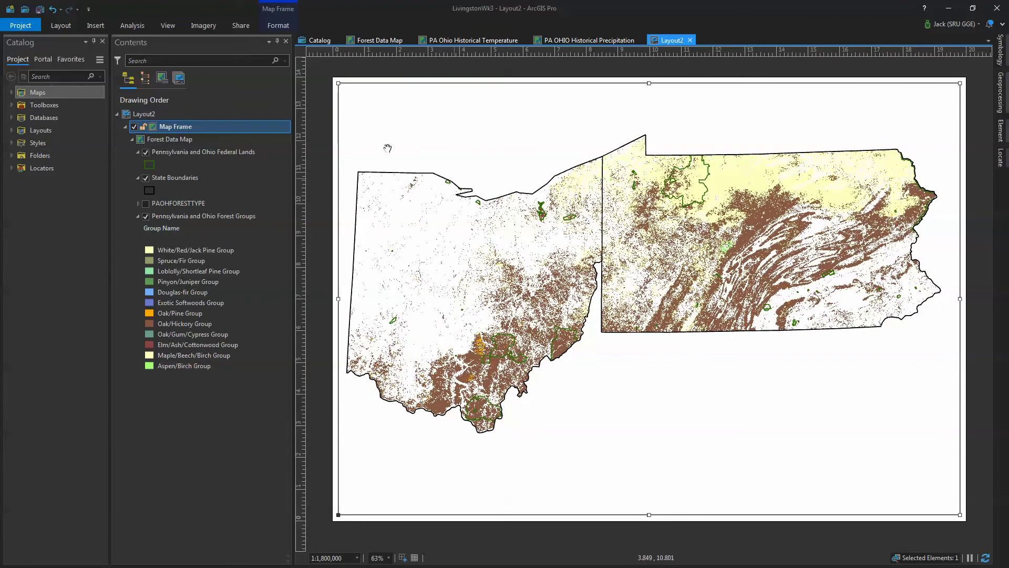
# Insert a map frame of PA OHIO Historical Precipitation at its 1:3,349,845 extent, about 5.7 by 4.4 inches, below the forest map's center
pyautogui.click(95, 26)
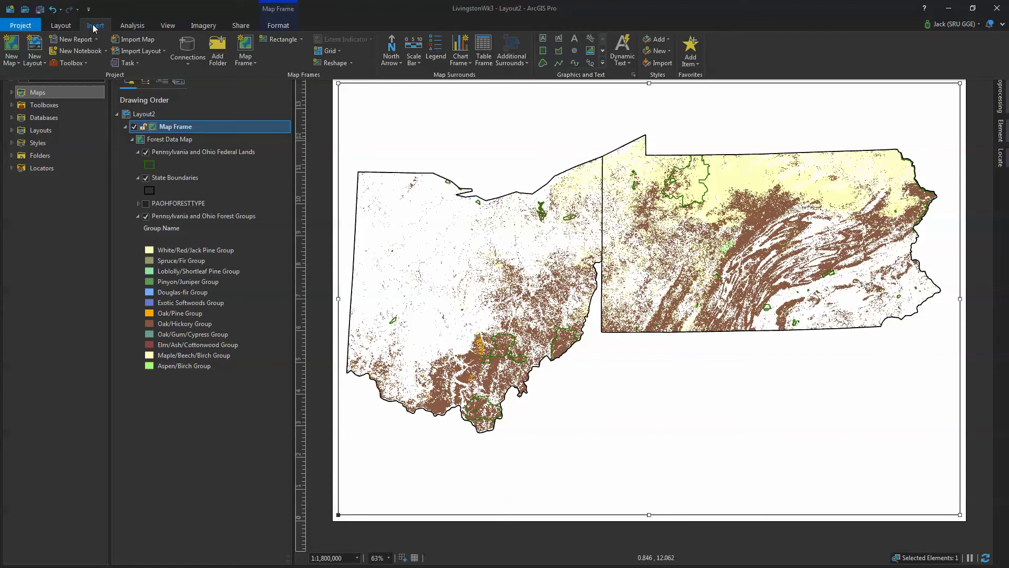
pyautogui.click(256, 62)
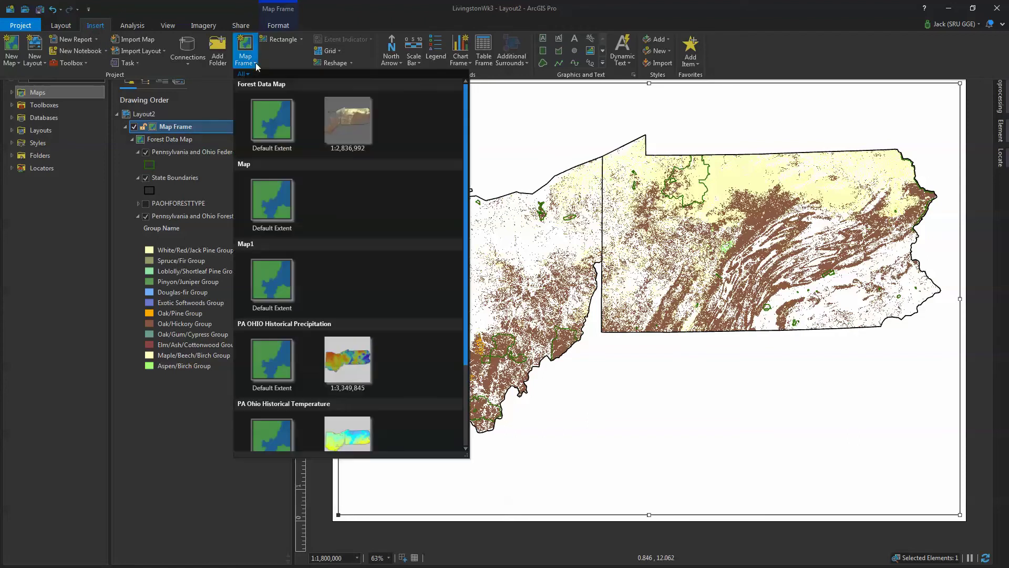
pyautogui.click(351, 363)
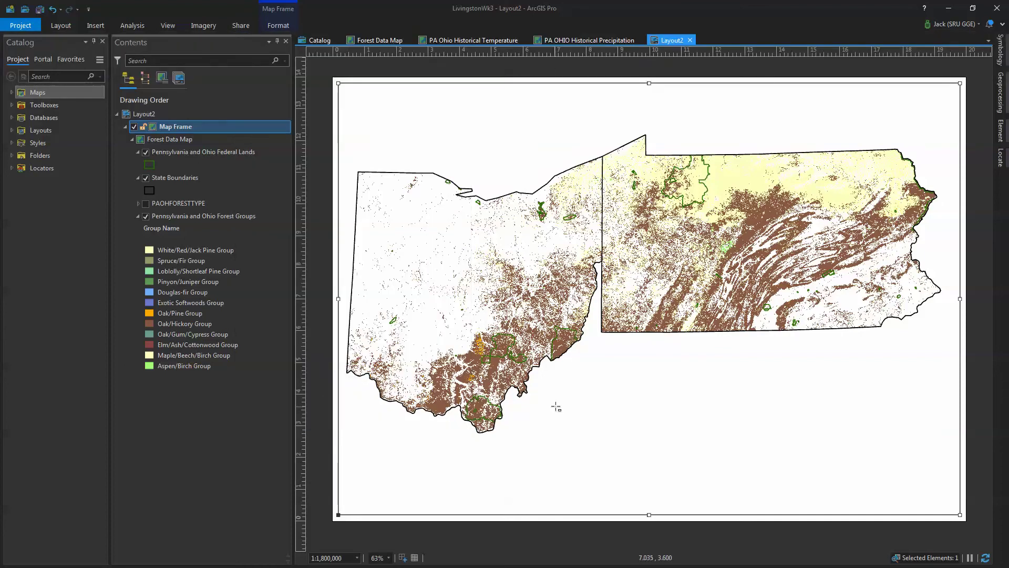
pyautogui.moveTo(547, 367); pyautogui.dragTo(728, 506)
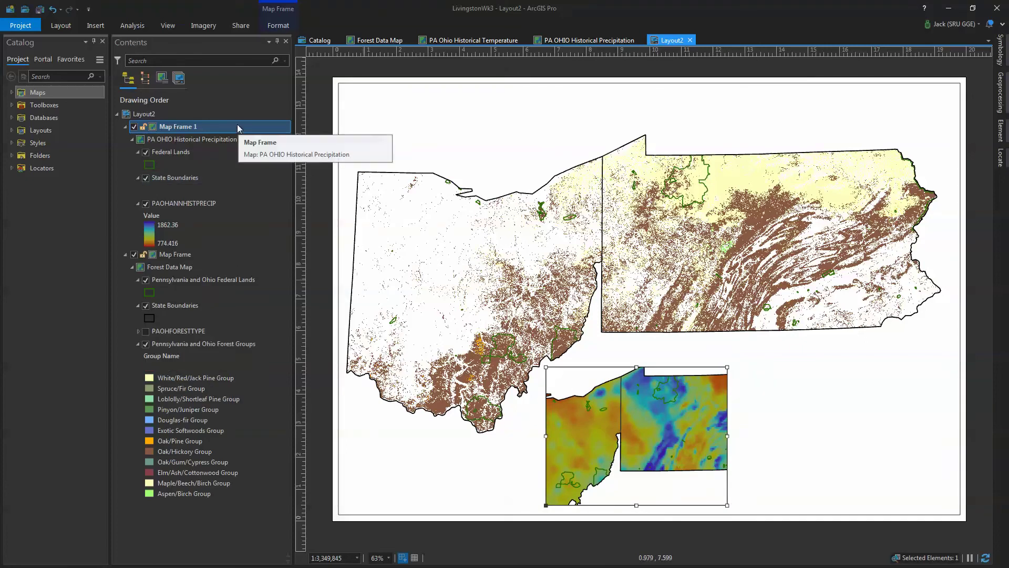
# Insert a PA Ohio Historical Temperature map frame at its 1:3,349,845 extent, about 5.9 by 4.4 inches, just right of the precipitation frame
pyautogui.click(96, 26)
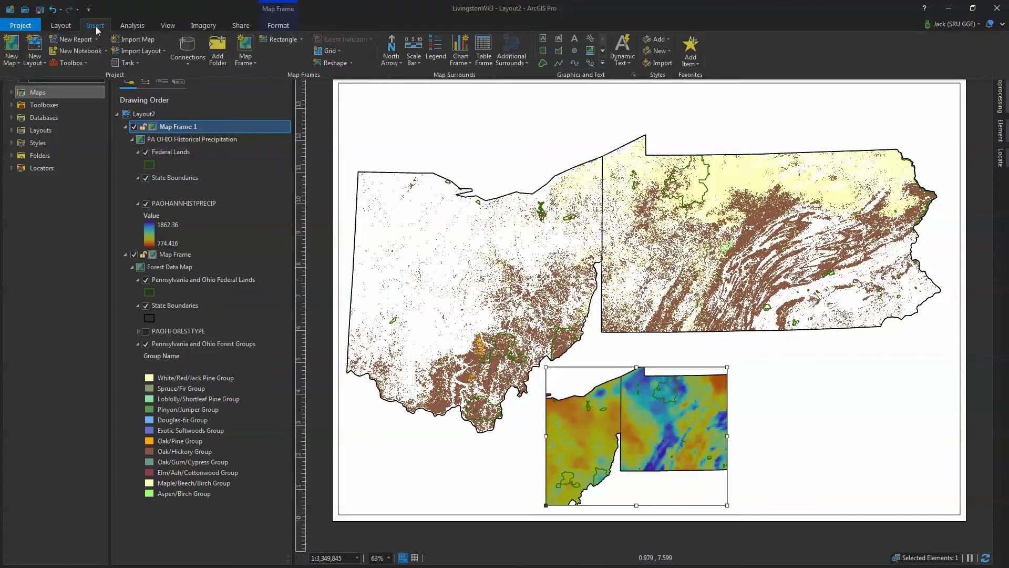
pyautogui.click(257, 64)
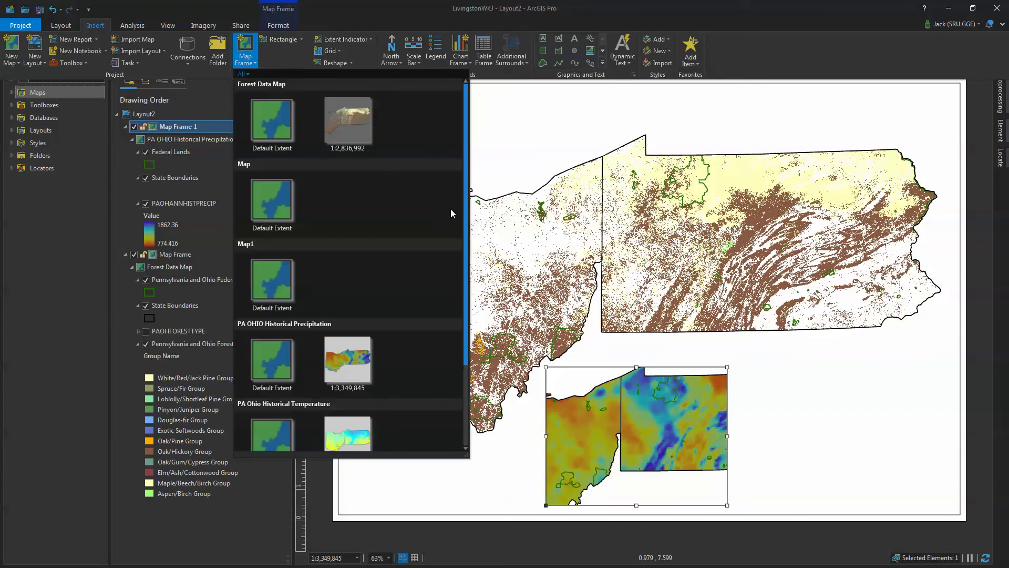
pyautogui.scroll(-3, 469, 232)
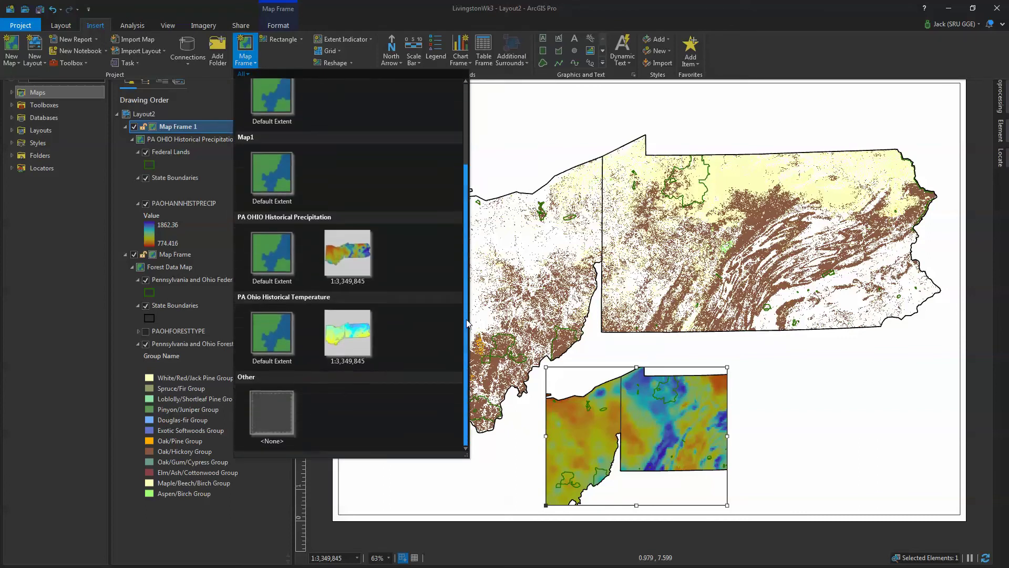
pyautogui.click(348, 326)
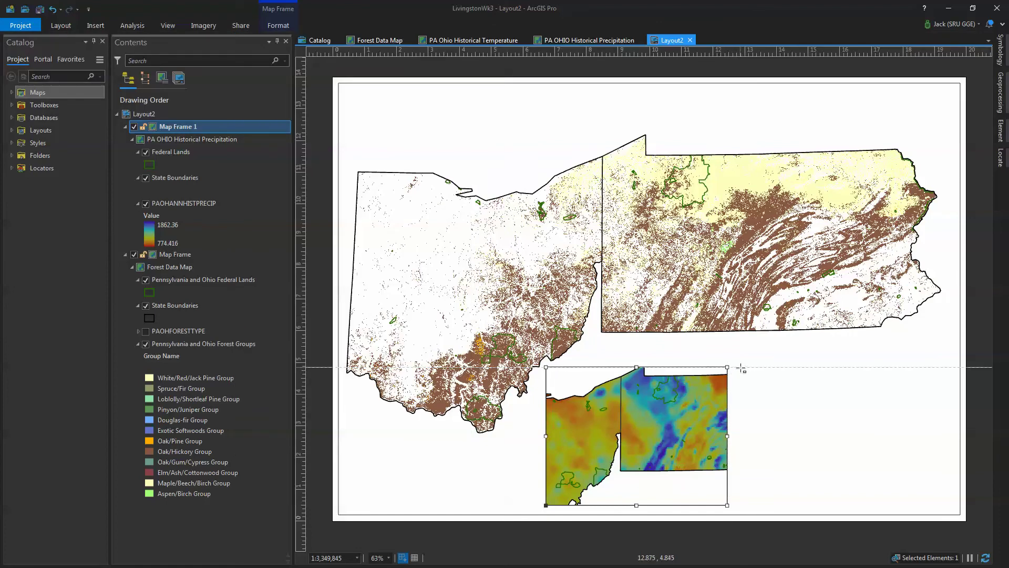
pyautogui.moveTo(741, 368)
pyautogui.mouseDown()
pyautogui.moveTo(769, 507)
pyautogui.moveTo(929, 507)
pyautogui.mouseUp()
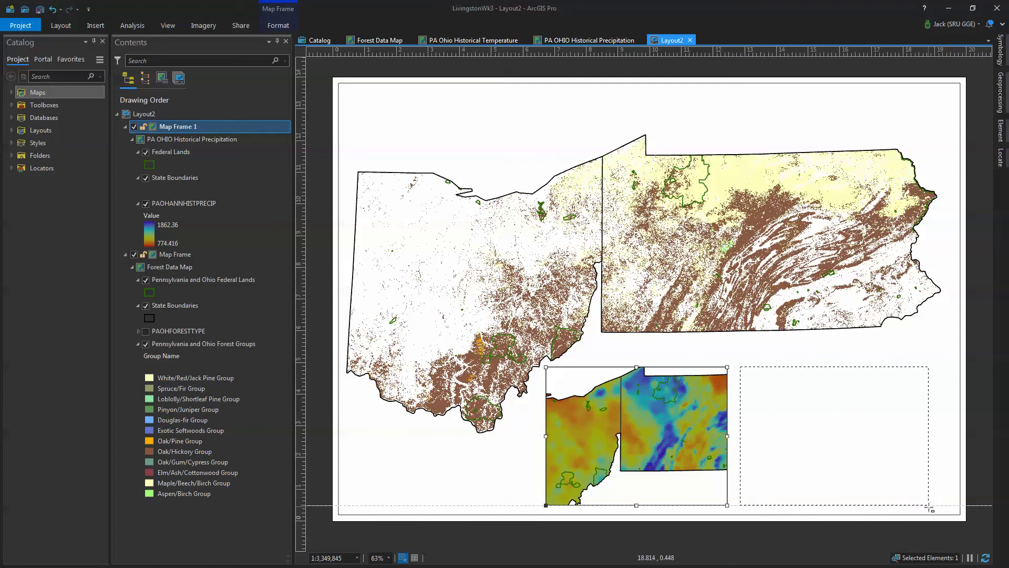
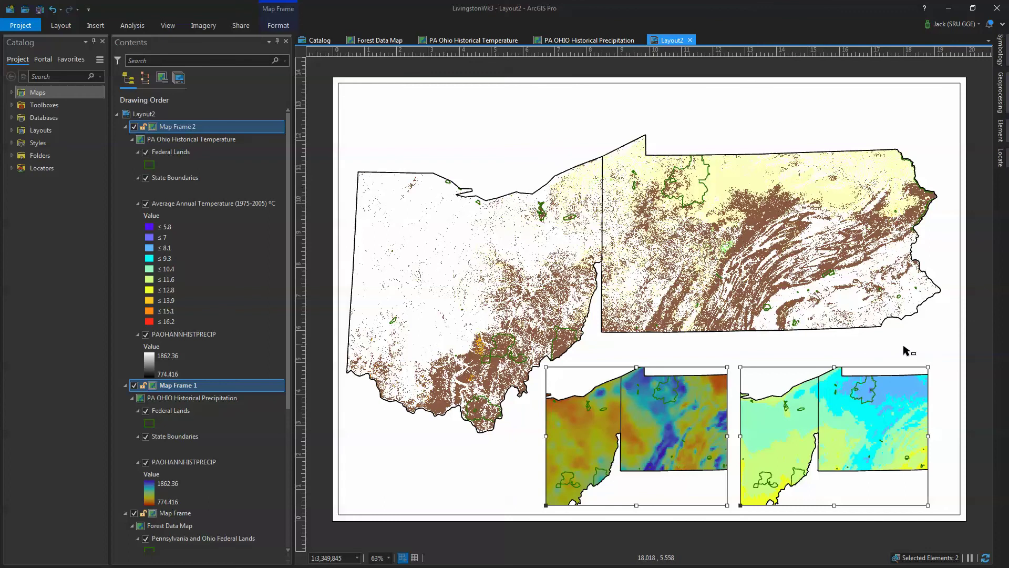
# Make the temperature map frame the same size as the precipitation frame, and clear the two-frame selection
pyautogui.click(903, 347)
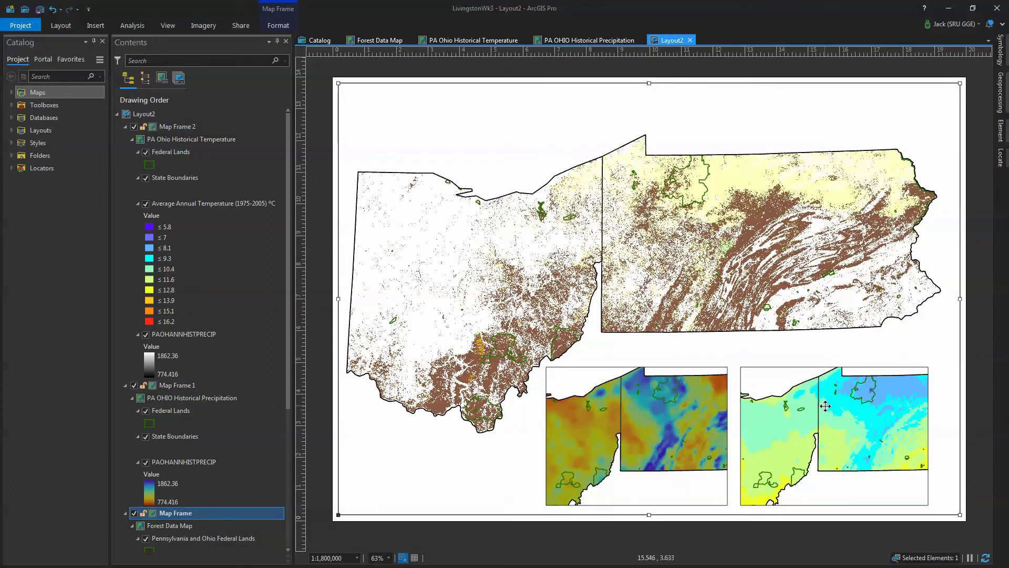
pyautogui.click(586, 378)
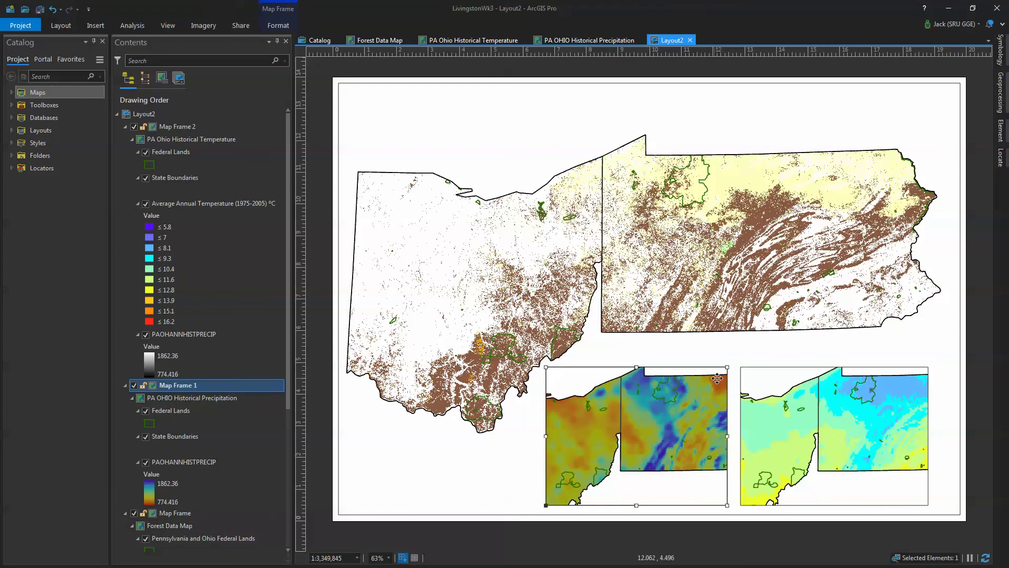
pyautogui.keyDown('shift'); pyautogui.click(765, 382); pyautogui.keyUp('shift')
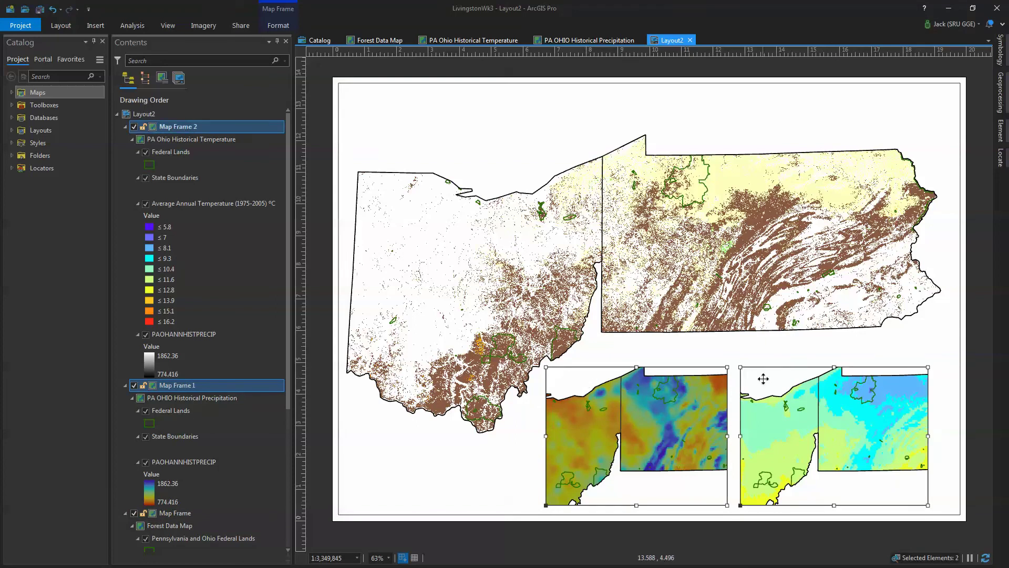
pyautogui.rightClick(763, 380)
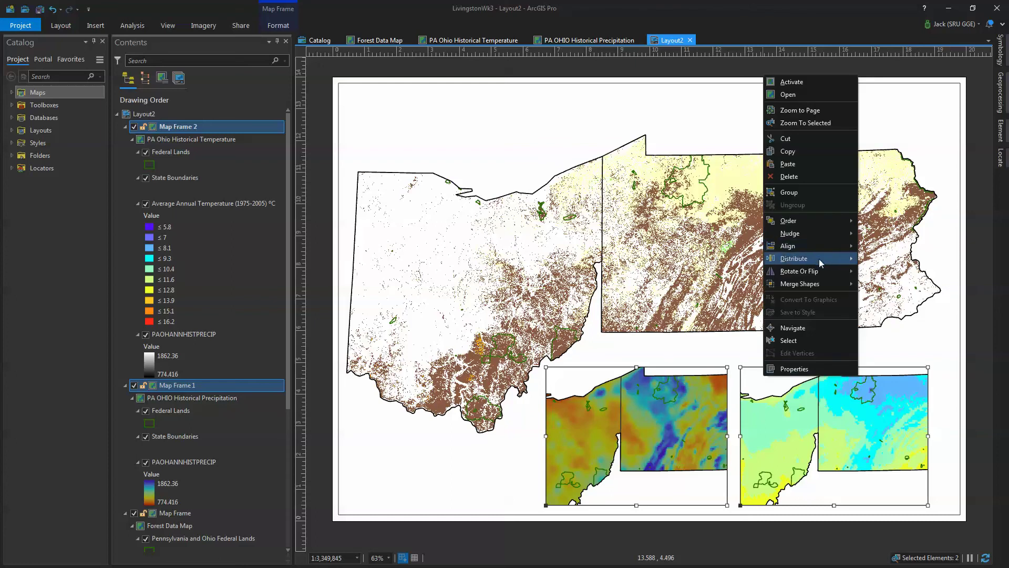
pyautogui.moveTo(819, 258)
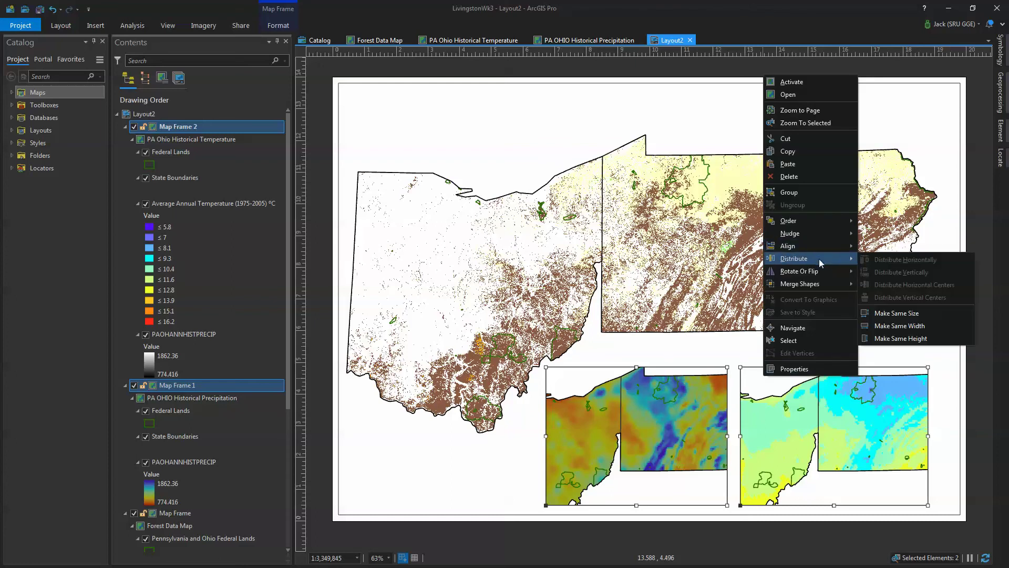
pyautogui.click(903, 317)
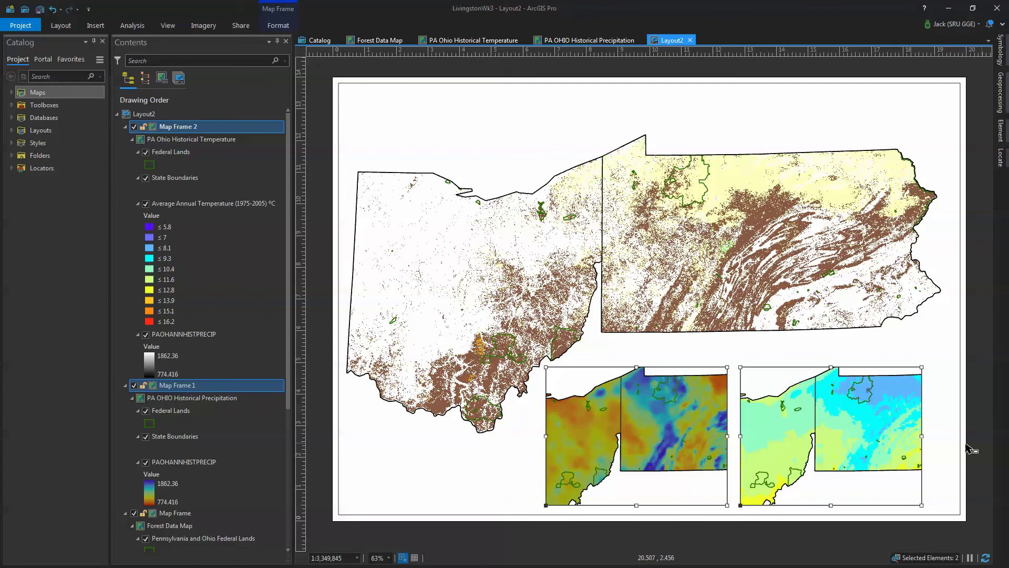
pyautogui.click(917, 341)
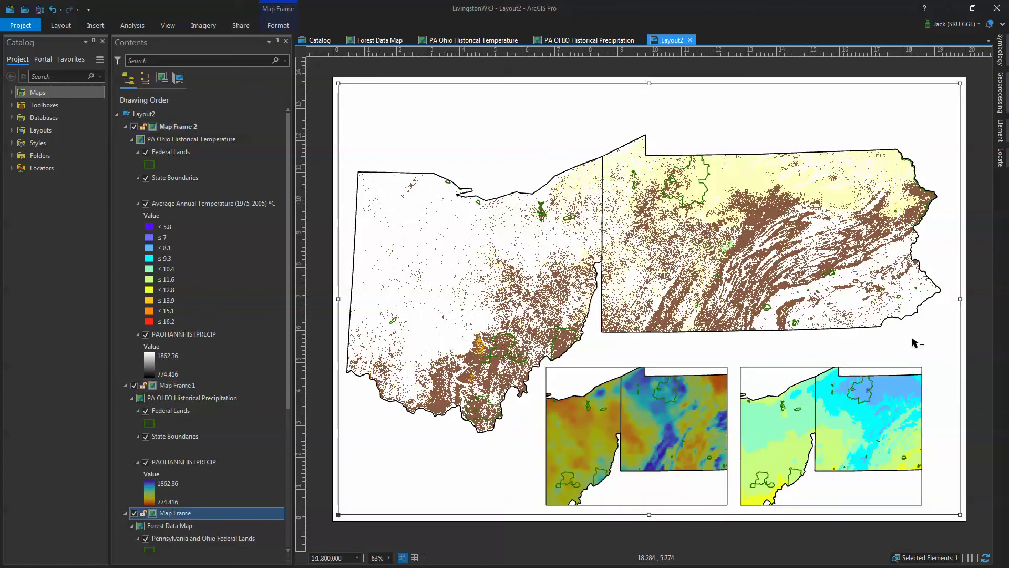
# Move the temperature map frame close to the forest frame's right border and widen it leftward to about 6.3 inches
pyautogui.moveTo(780, 378); pyautogui.dragTo(781, 378)
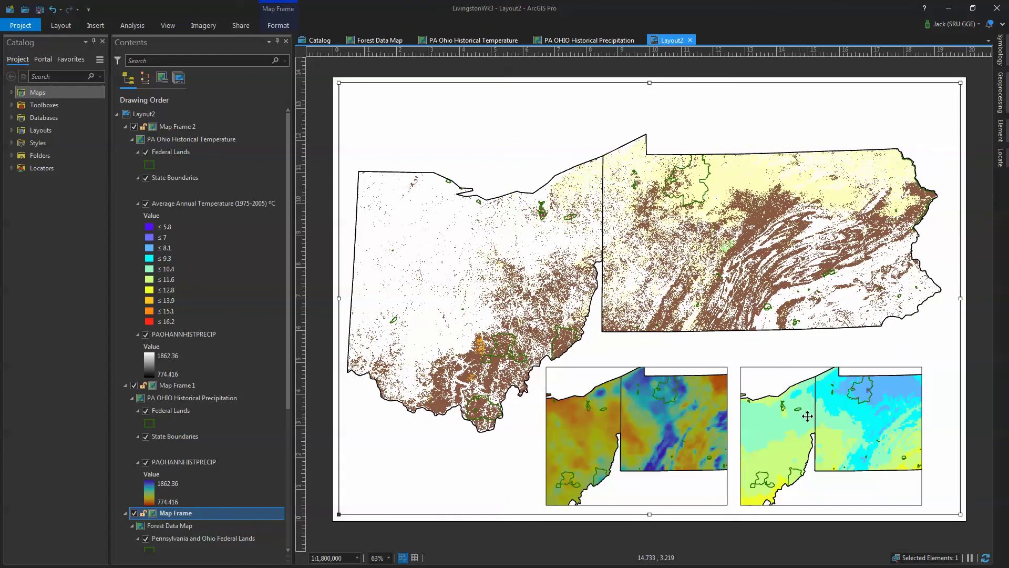
pyautogui.moveTo(891, 400); pyautogui.dragTo(888, 400)
pyautogui.click(984, 335)
pyautogui.click(884, 384)
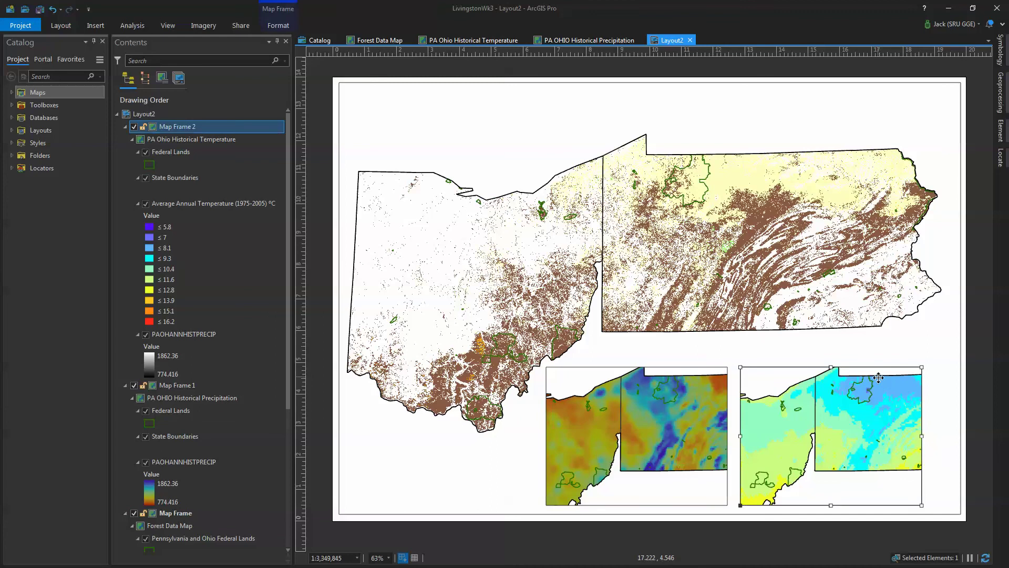
pyautogui.moveTo(884, 386); pyautogui.dragTo(919, 384)
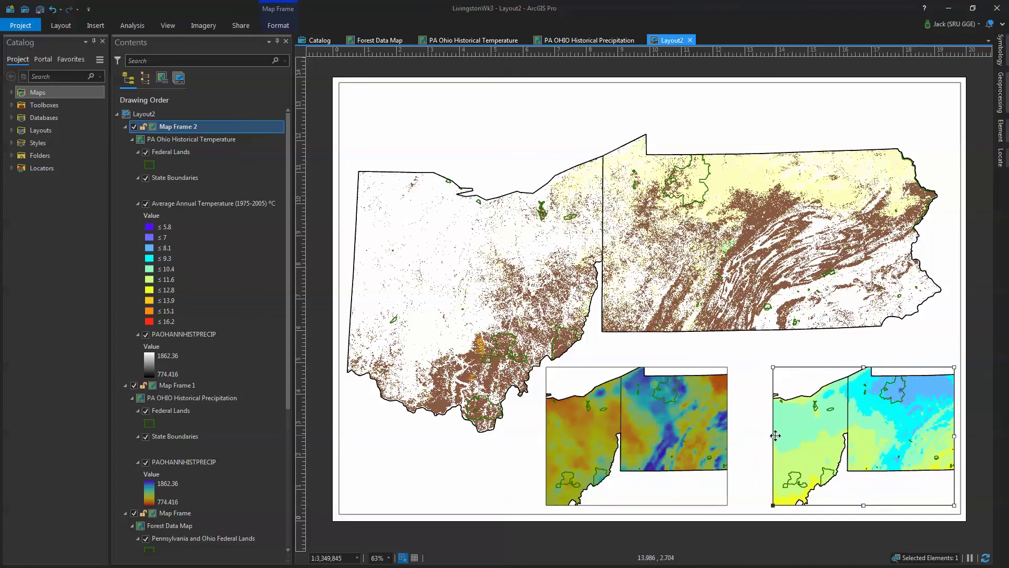
pyautogui.moveTo(774, 436); pyautogui.dragTo(759, 437)
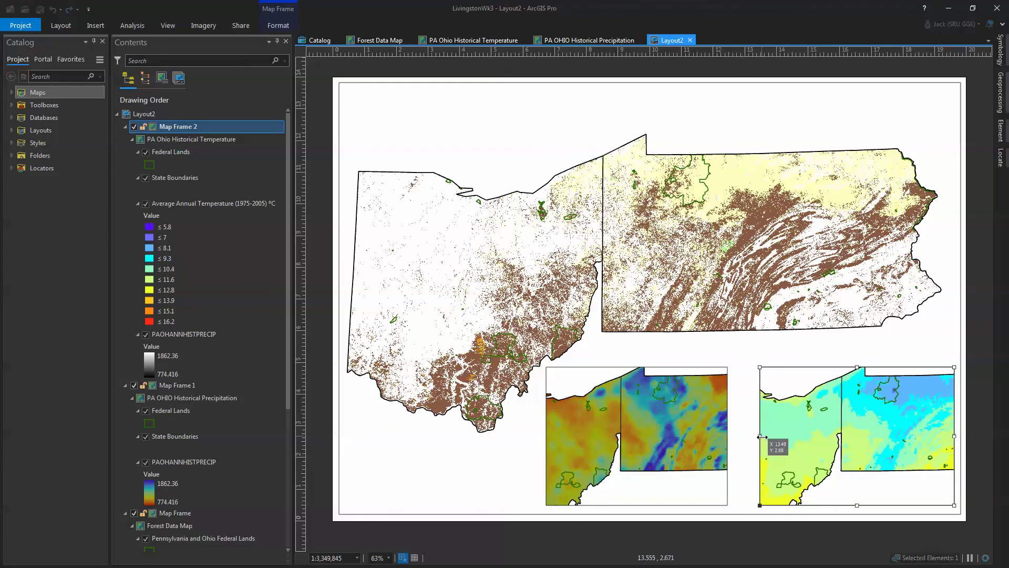
pyautogui.moveTo(760, 437); pyautogui.dragTo(753, 437)
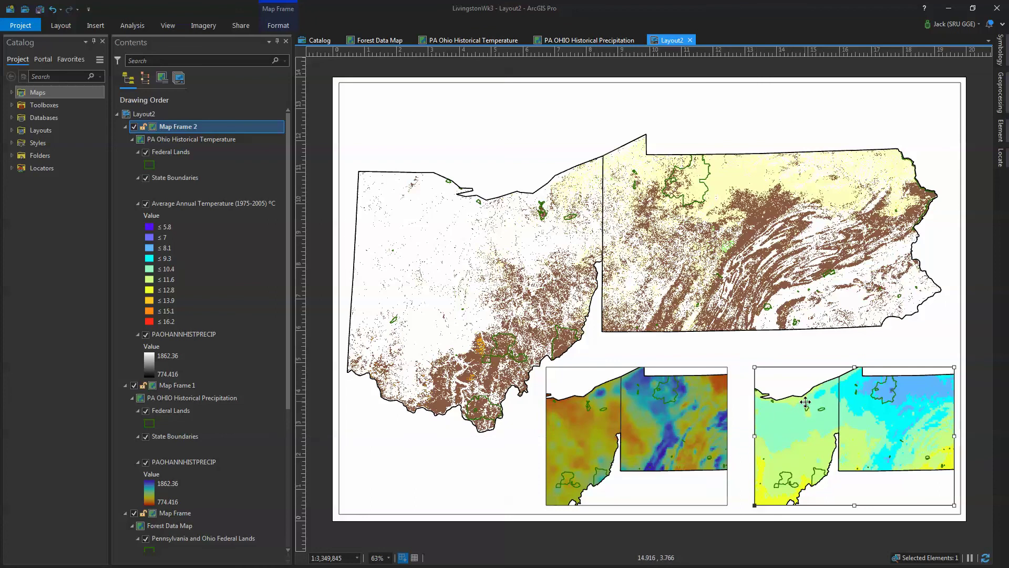
# Match the precipitation map frame's size to that of the widened temperature frame
pyautogui.keyDown('shift'); pyautogui.click(673, 408); pyautogui.keyUp('shift')
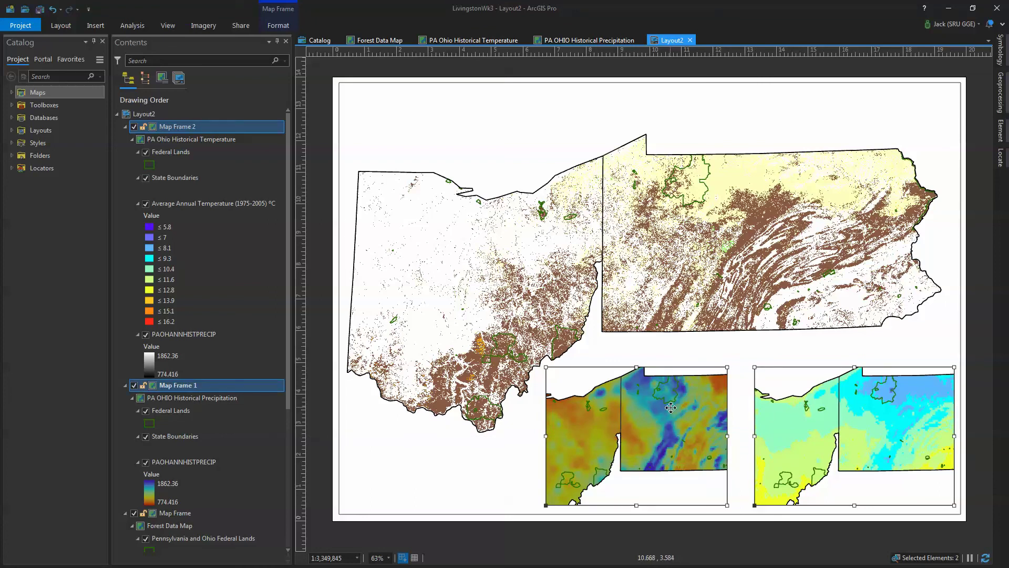
pyautogui.rightClick(671, 407)
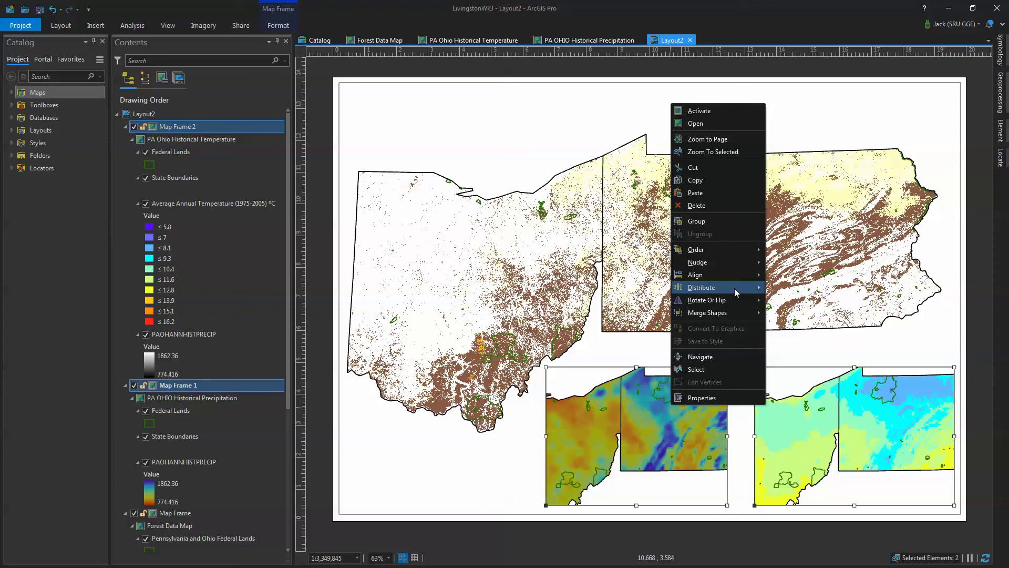
pyautogui.moveTo(734, 288)
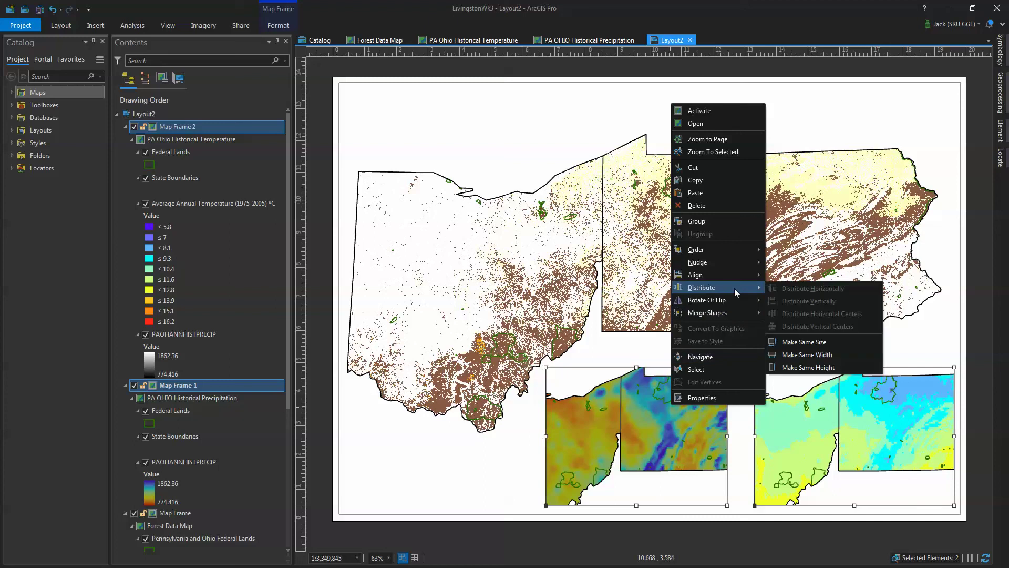
pyautogui.click(803, 343)
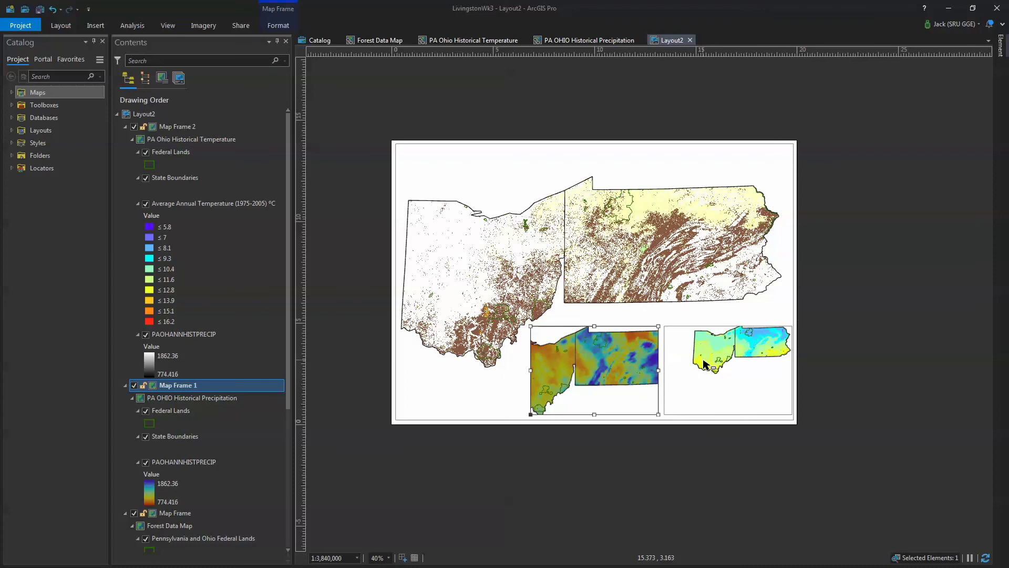
# Try scales of 1:6,000,000 and 1:5,750,000 for the precipitation map frame
pyautogui.click(337, 557)
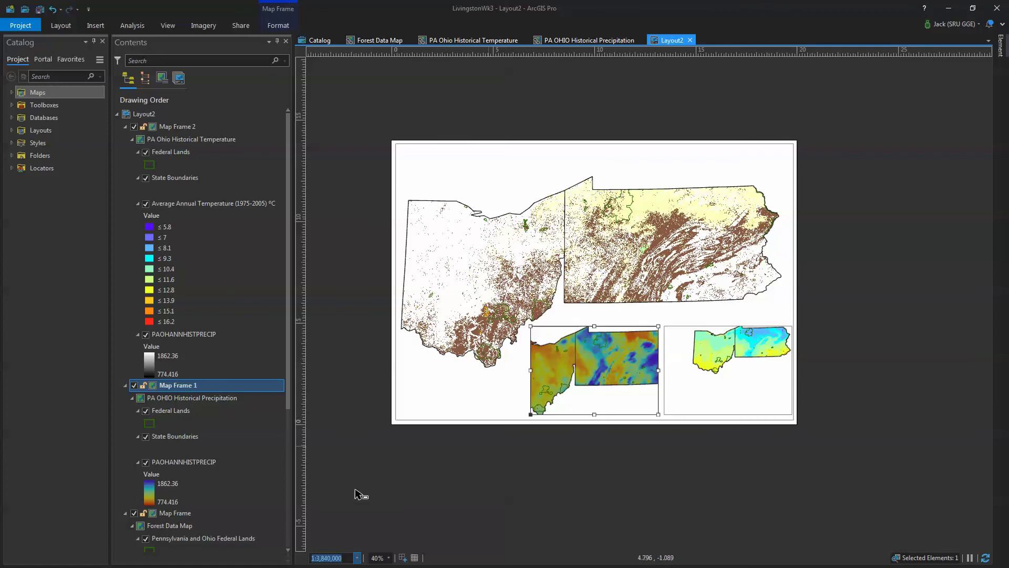
pyautogui.write('6,000,0')
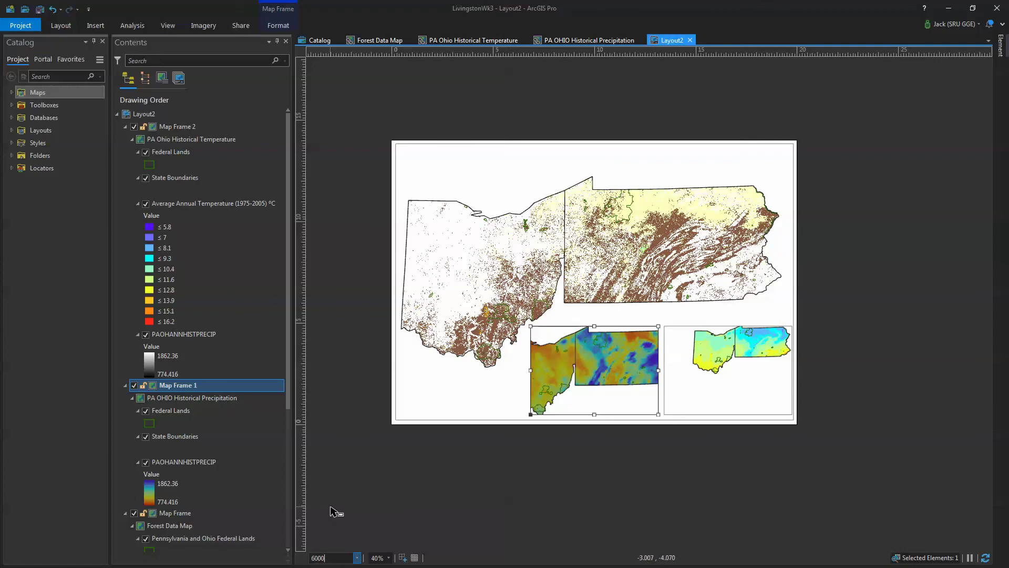
pyautogui.write('000')
pyautogui.press('Return')
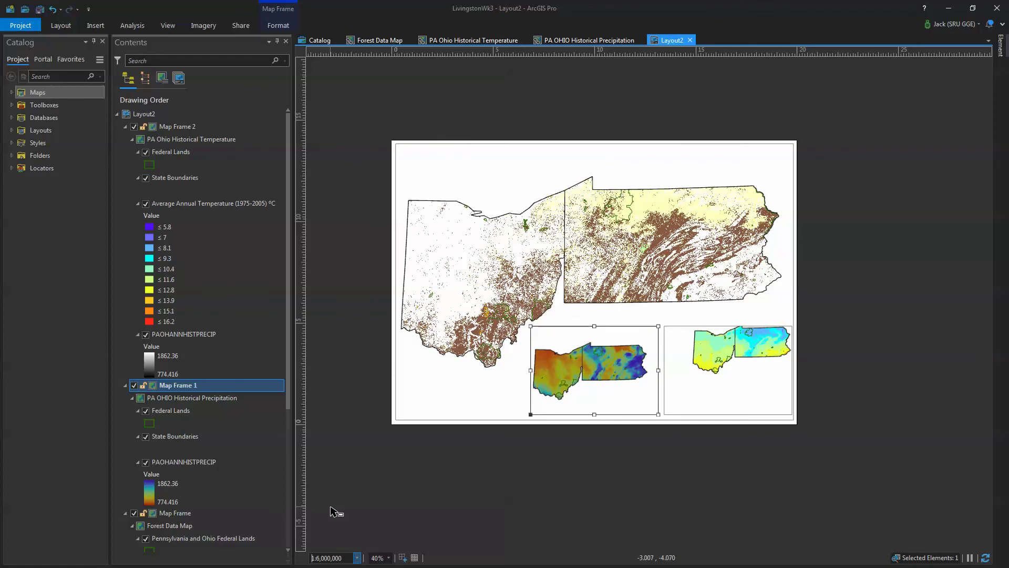
pyautogui.click(345, 557)
pyautogui.write('5')
pyautogui.press('Return')
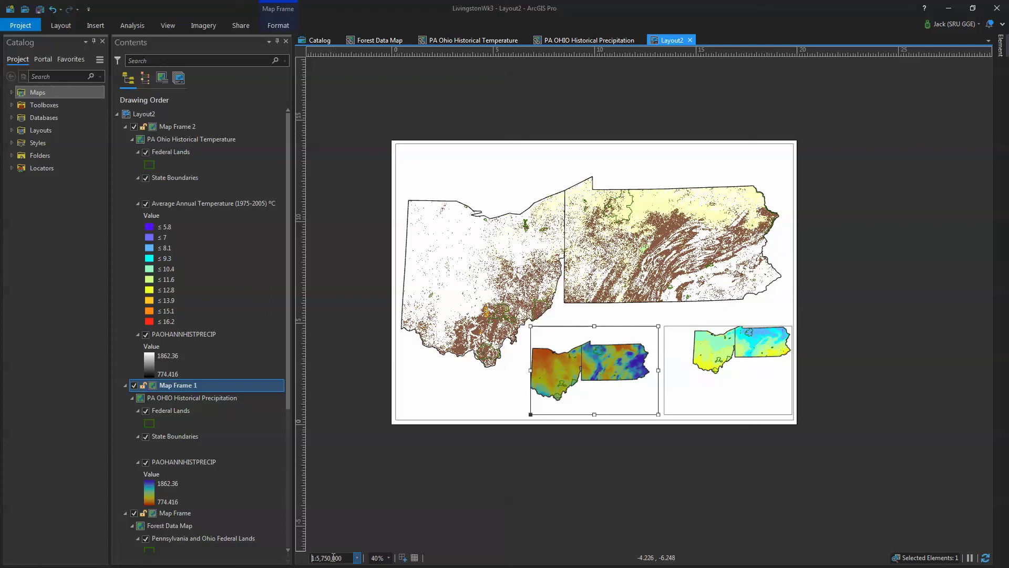
# Set the precipitation map frame's scale to 1:5,500,000
pyautogui.moveTo(342, 558); pyautogui.dragTo(312, 556)
pyautogui.press('BackSpace')
pyautogui.write('500')
pyautogui.press('Return')
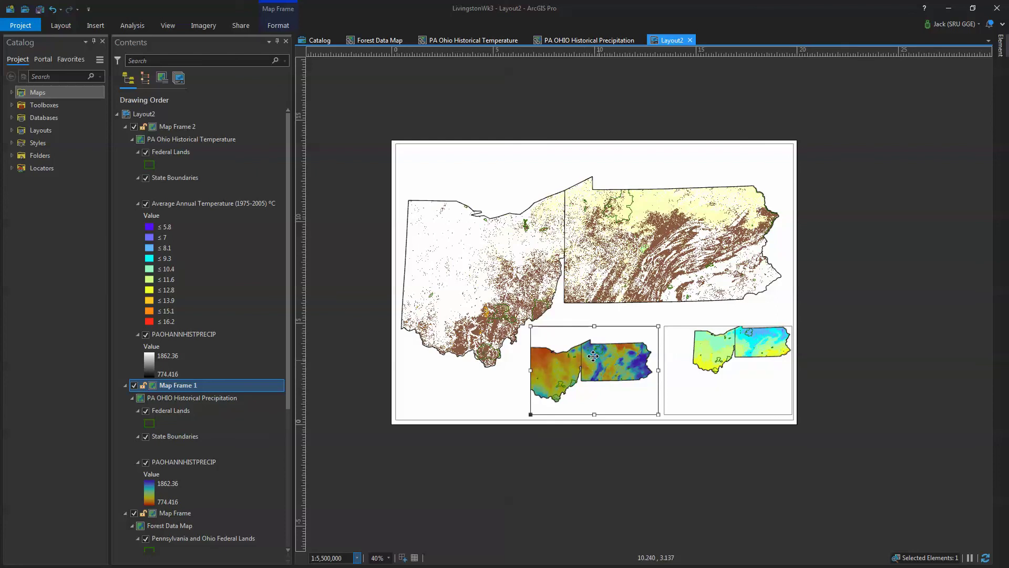
# Activate the precipitation map frame, shift the map slightly right and up so both states fit inside, and close the activation
pyautogui.rightClick(595, 360)
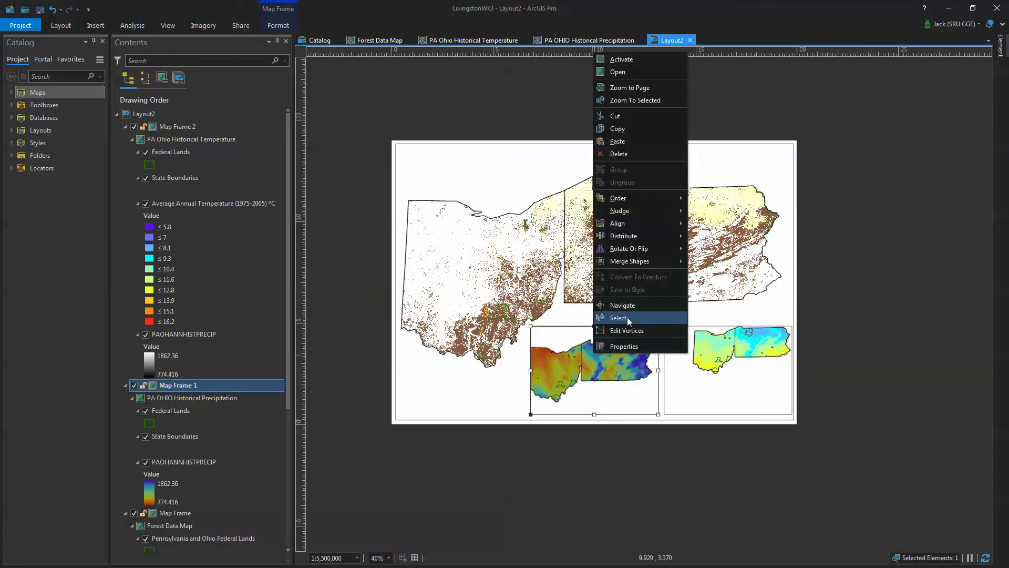
pyautogui.click(617, 60)
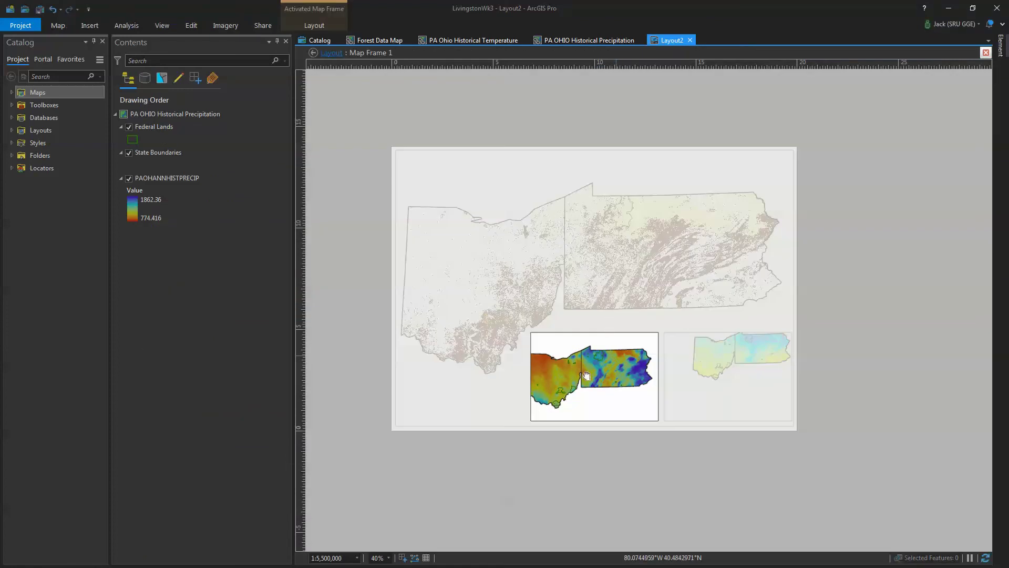
pyautogui.moveTo(587, 376); pyautogui.dragTo(591, 374)
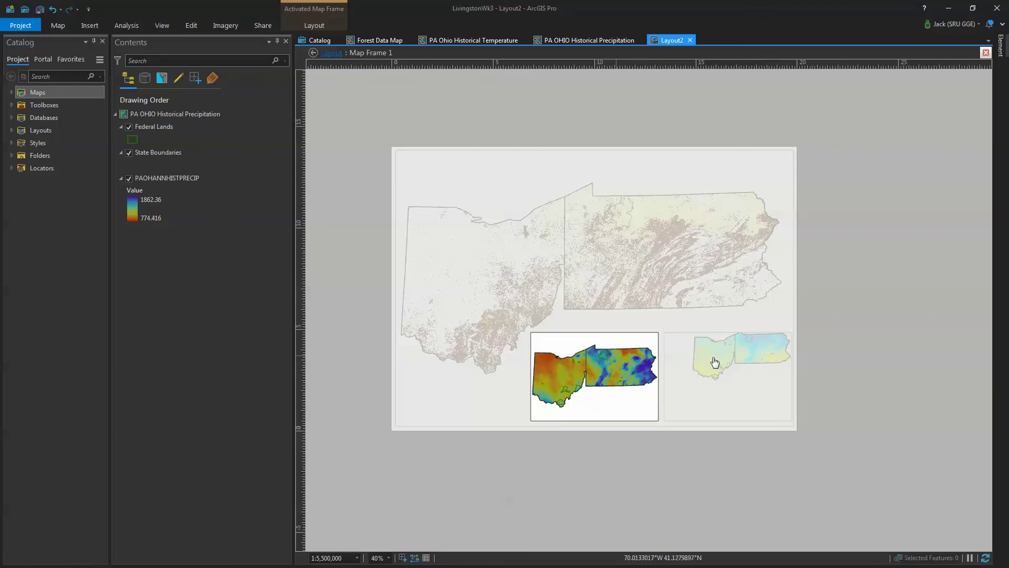
pyautogui.click(986, 54)
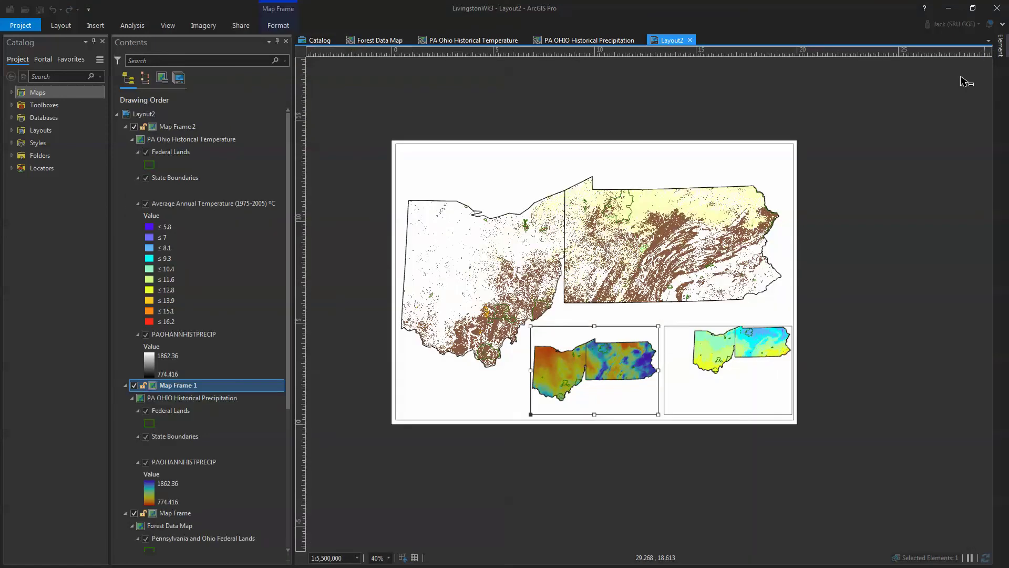
# Copy all extent values from the precipitation map frame's display options
pyautogui.rightClick(617, 363)
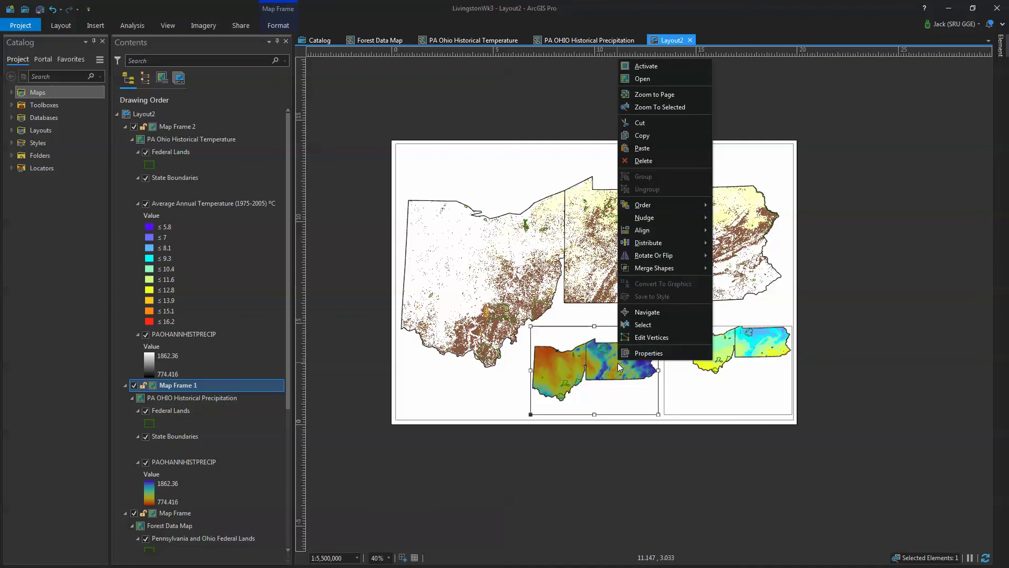
pyautogui.click(648, 352)
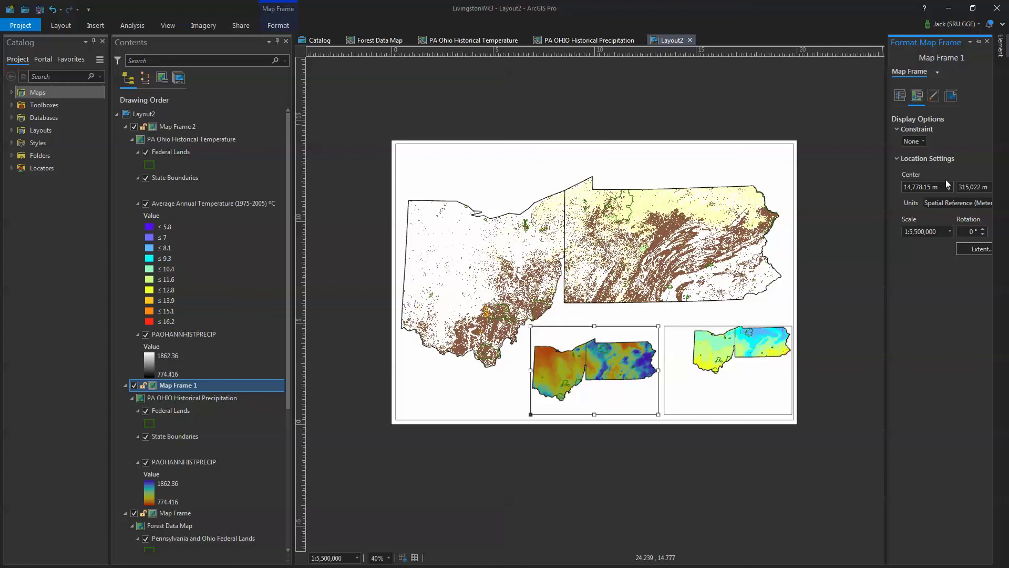
pyautogui.click(980, 249)
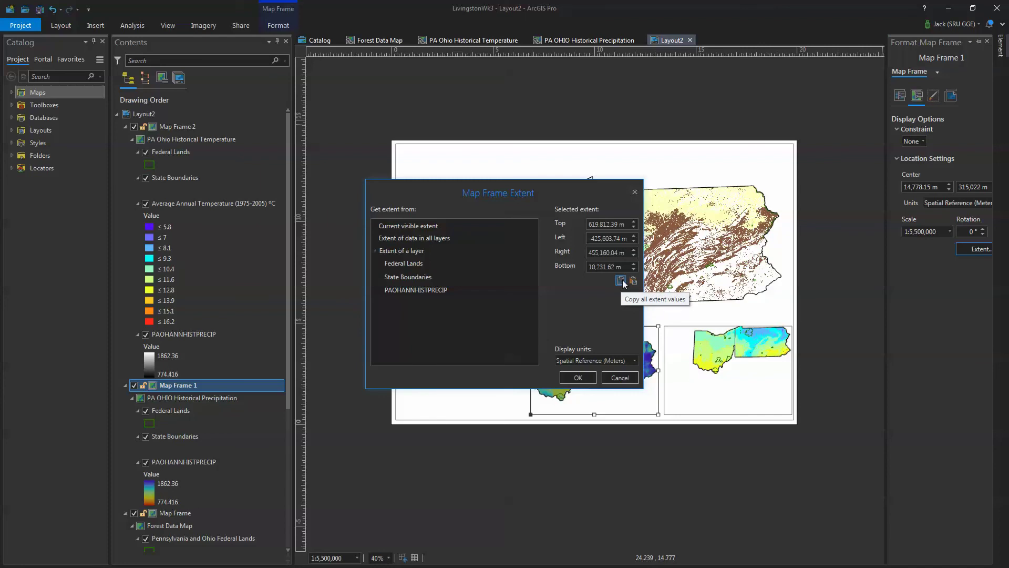
pyautogui.click(622, 281)
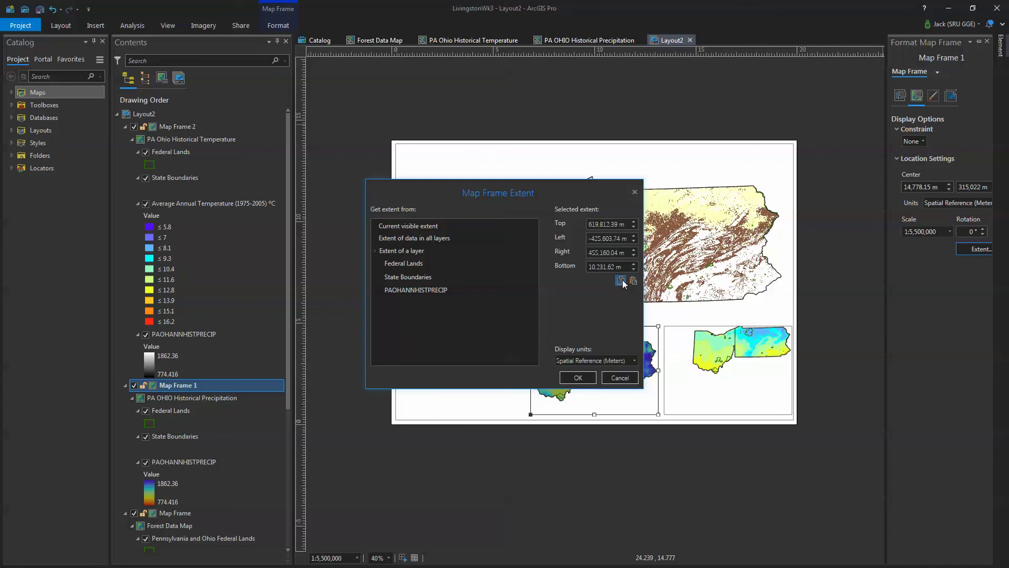
pyautogui.click(588, 376)
# Paste the copied precipitation extent values into the temperature map frame's extent and apply them
pyautogui.click(680, 375)
pyautogui.rightClick(679, 375)
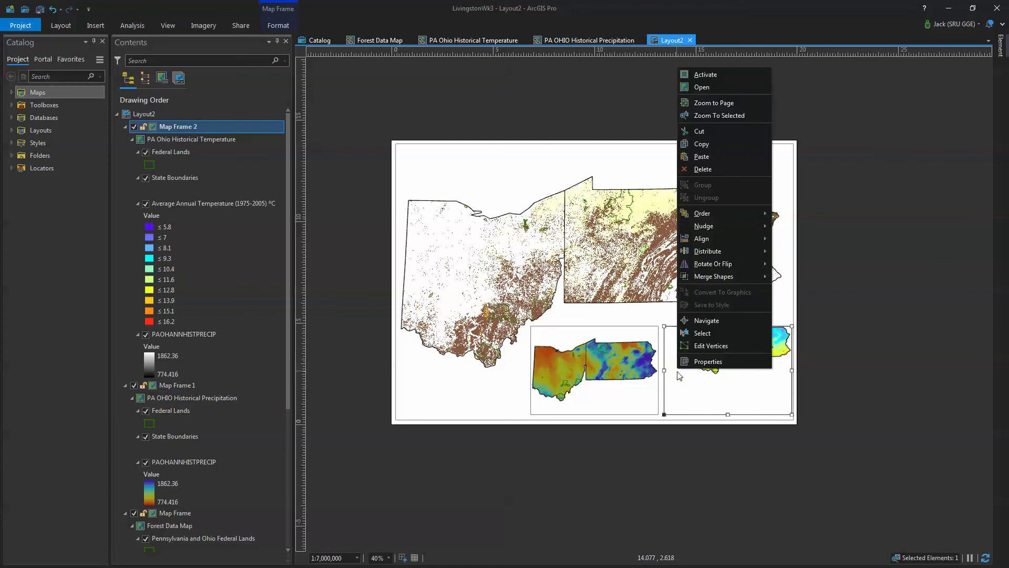
pyautogui.click(713, 362)
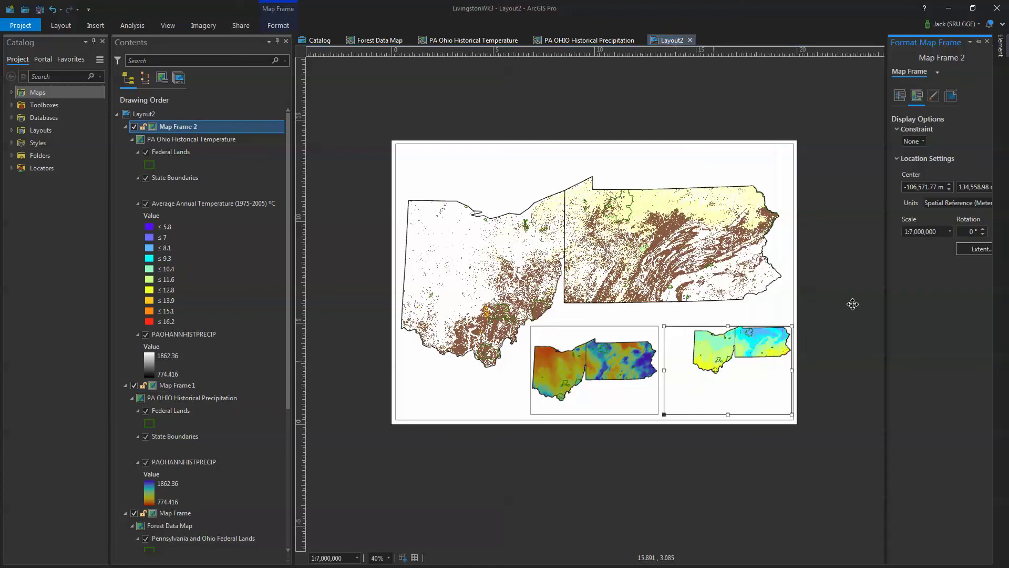
pyautogui.click(974, 250)
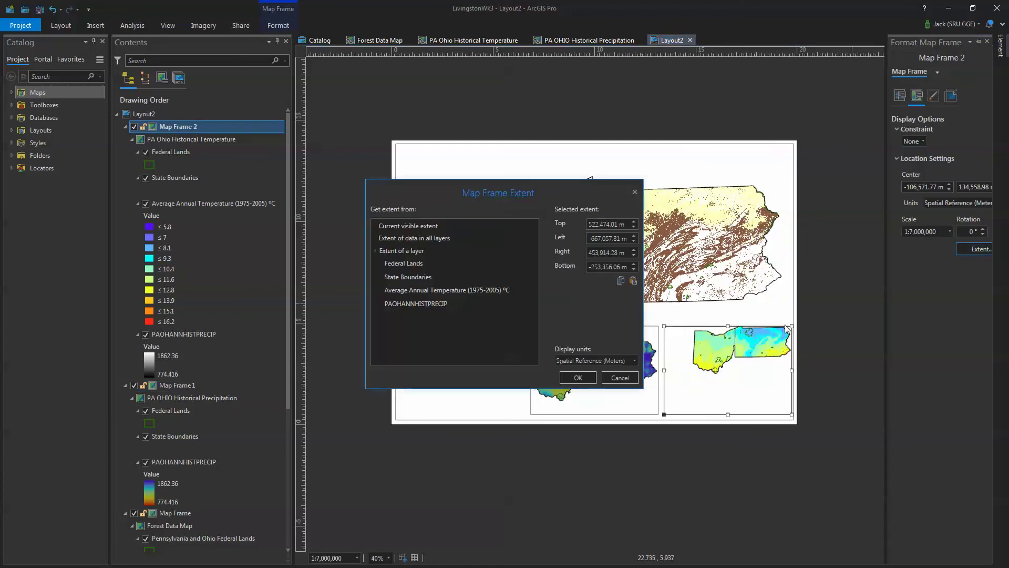
pyautogui.click(633, 280)
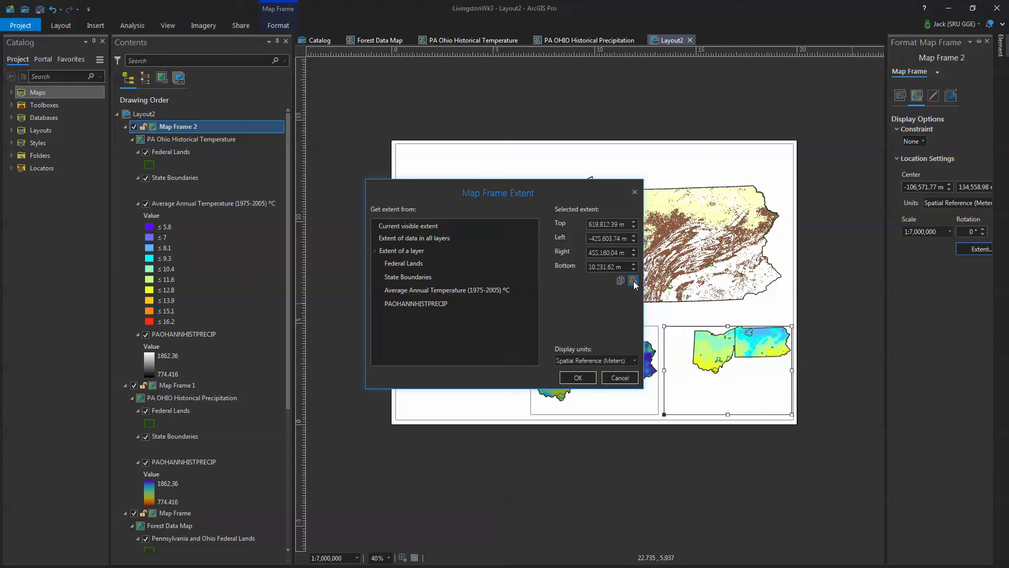
pyautogui.click(578, 377)
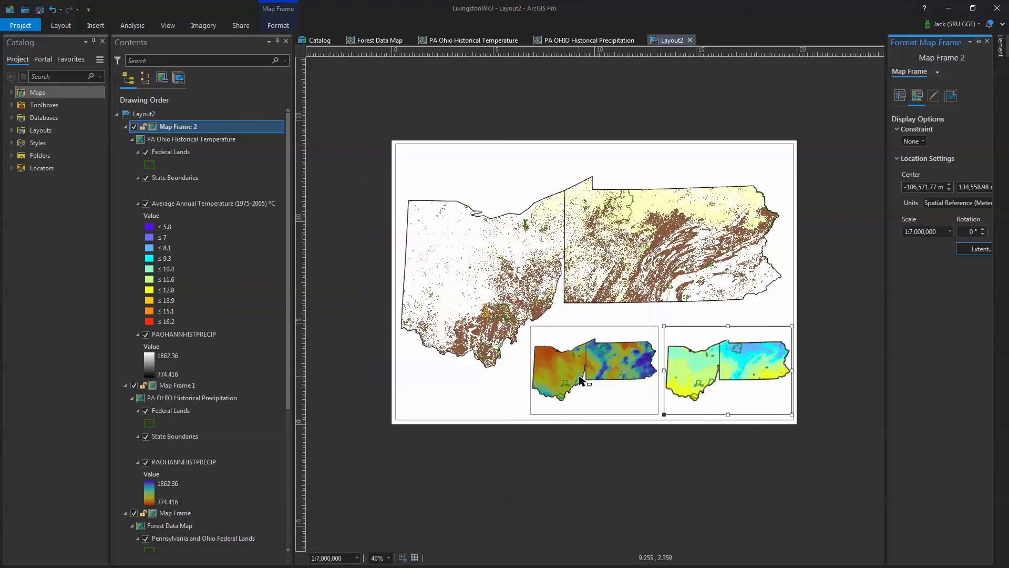